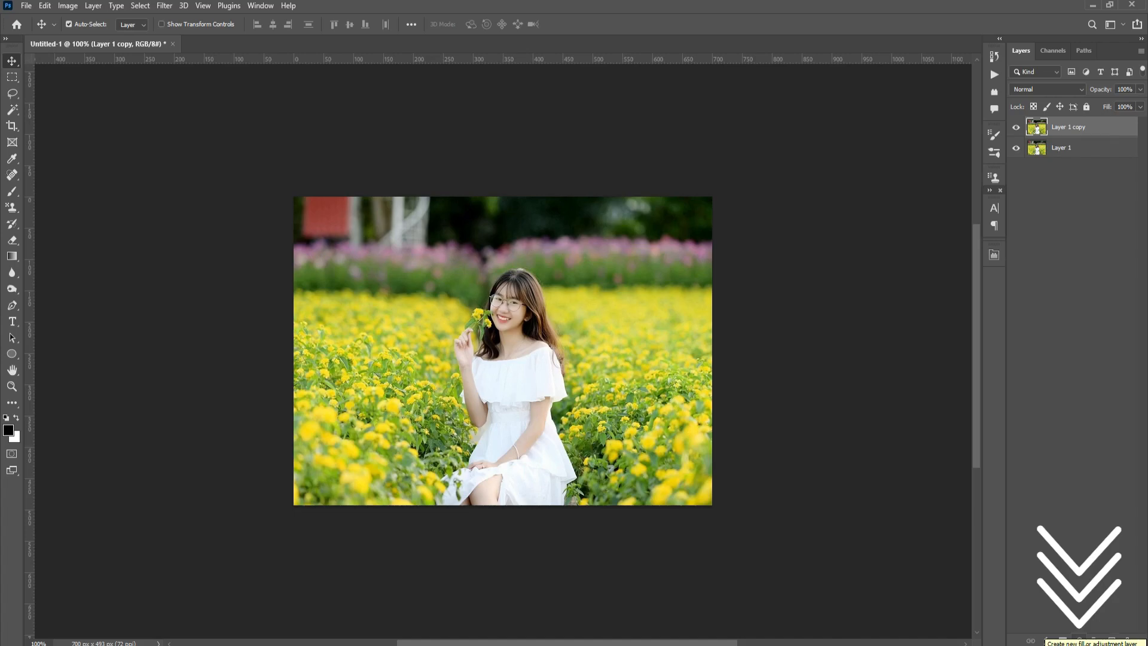
# Step: Add a Channel Mixer adjustment layer above the photo copy and choose Green as its output channel
pyautogui.click(1077, 640)
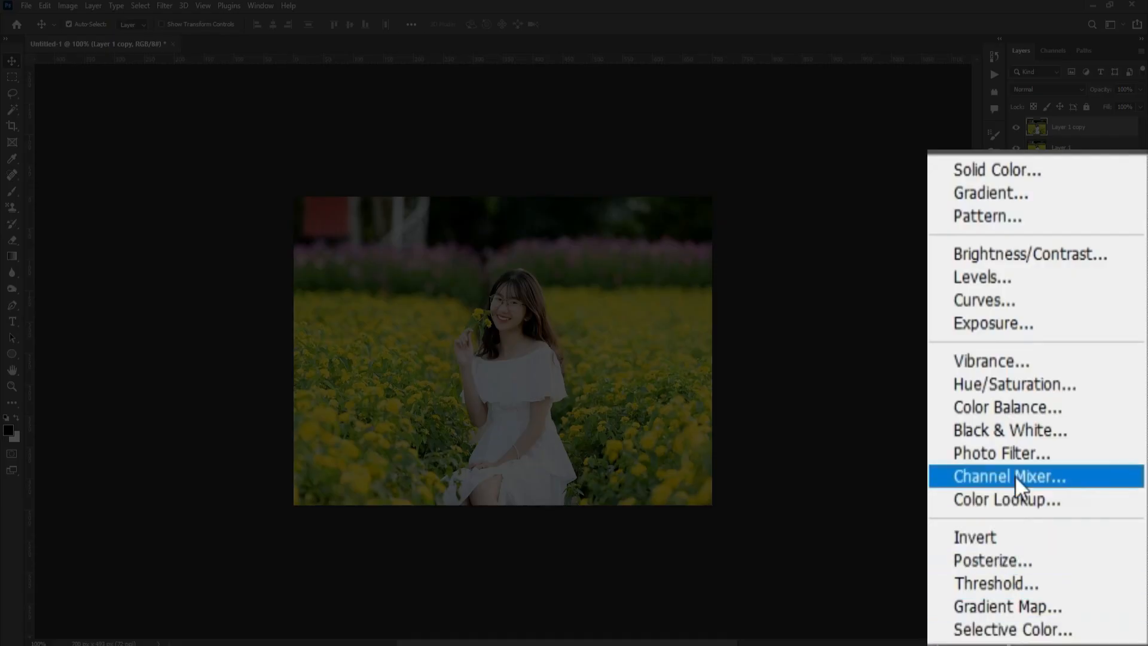
pyautogui.click(1086, 568)
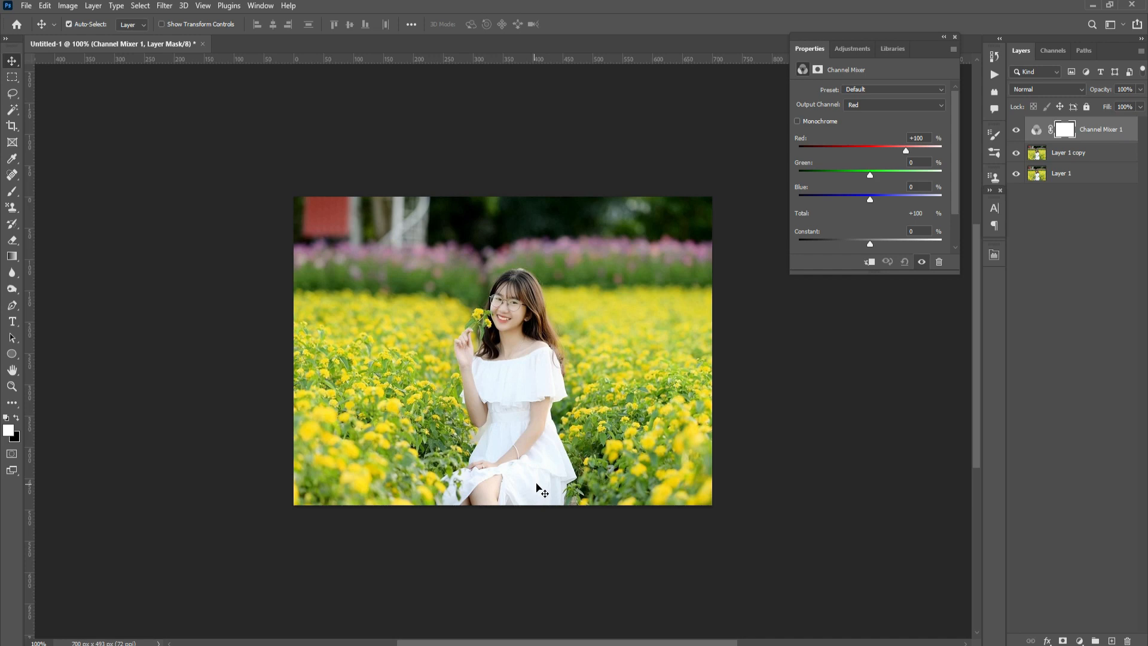
pyautogui.click(882, 107)
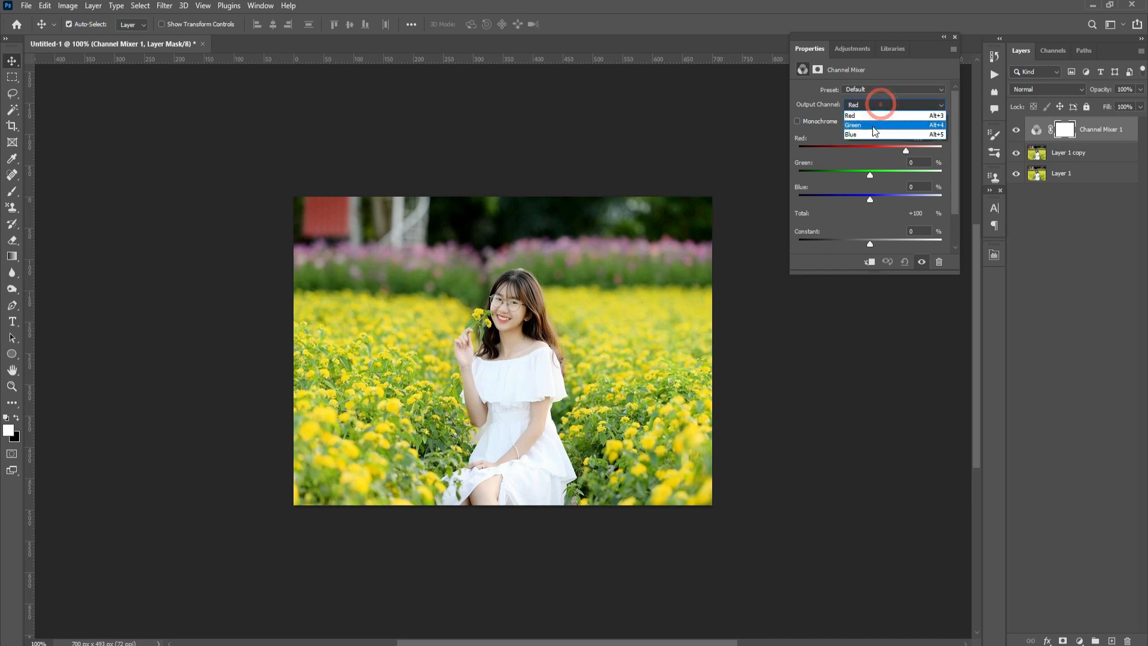
pyautogui.click(873, 116)
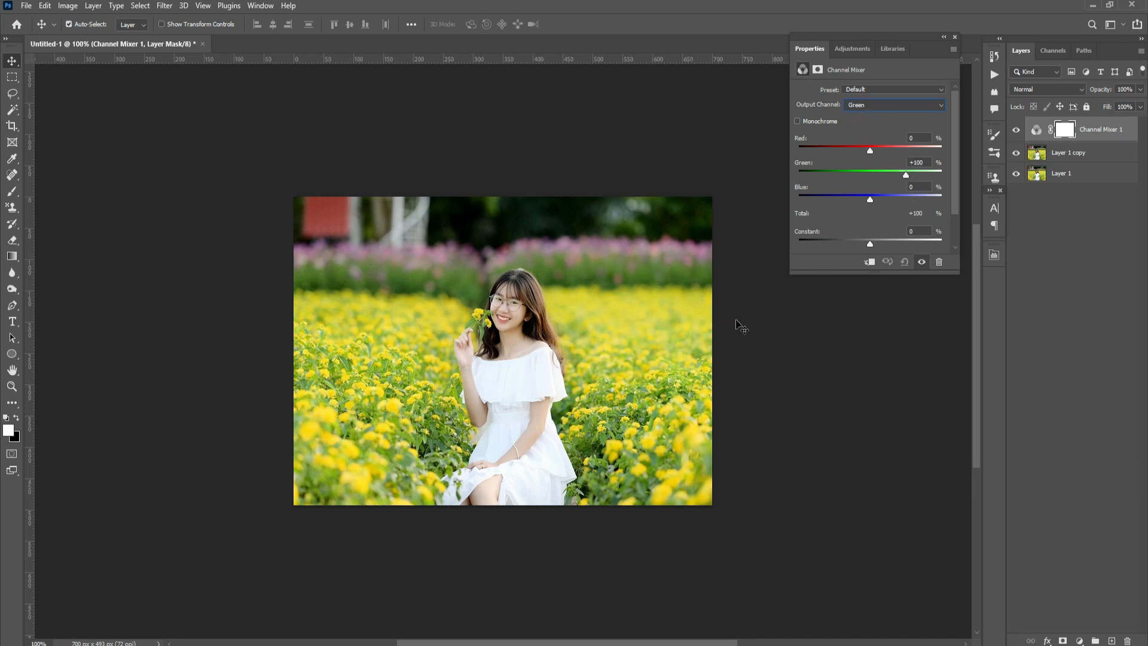
# Step: For the Green output channel, set Green to +12% and Blue to +65%
pyautogui.moveTo(872, 150); pyautogui.dragTo(875, 177)
pyautogui.hotkey('ctrl', 'z')
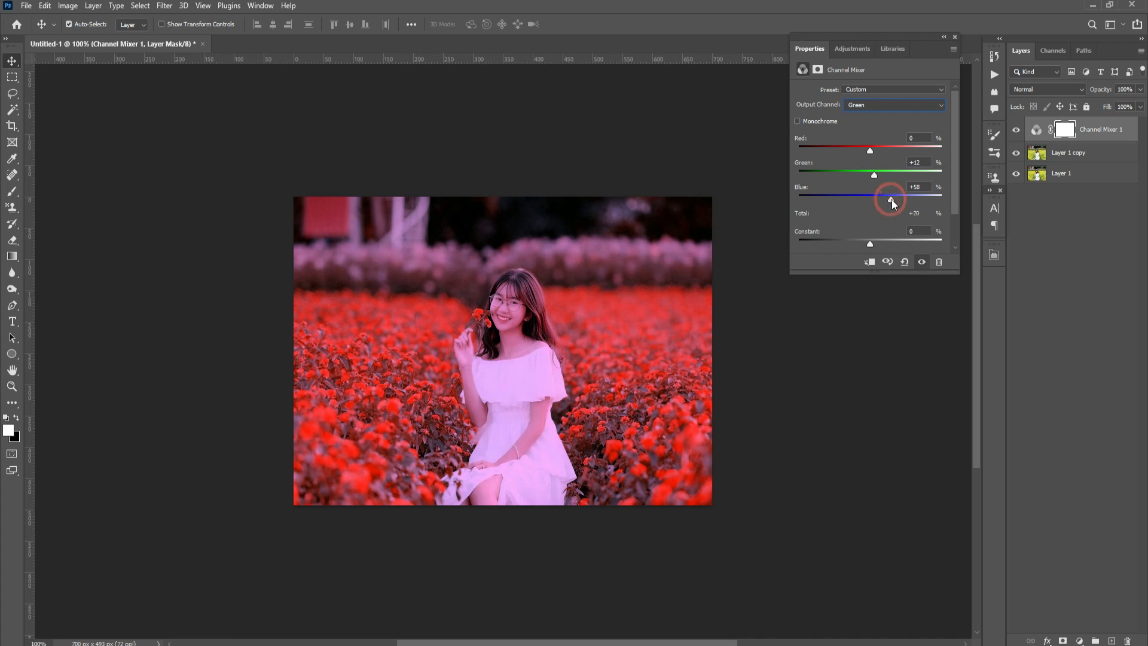
pyautogui.moveTo(892, 199); pyautogui.dragTo(893, 199)
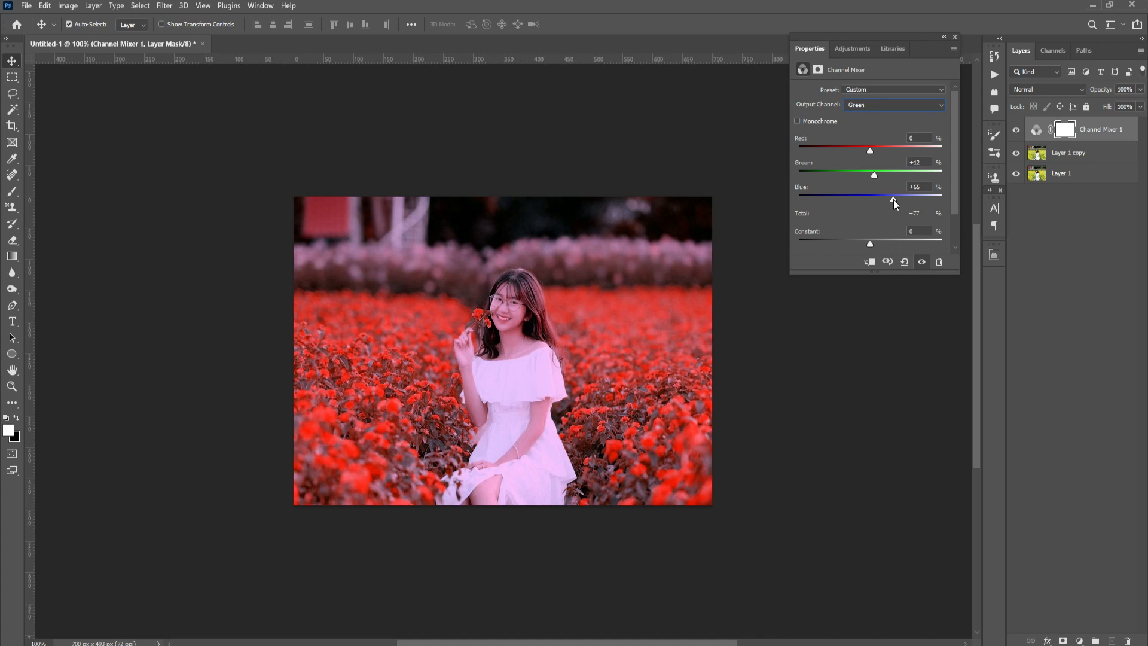
# Step: For the Channel Mixer's Red output channel, set Red to +112%, Green to -18% and Blue to -18%
pyautogui.click(886, 106)
pyautogui.click(877, 116)
pyautogui.moveTo(906, 151); pyautogui.dragTo(906, 152)
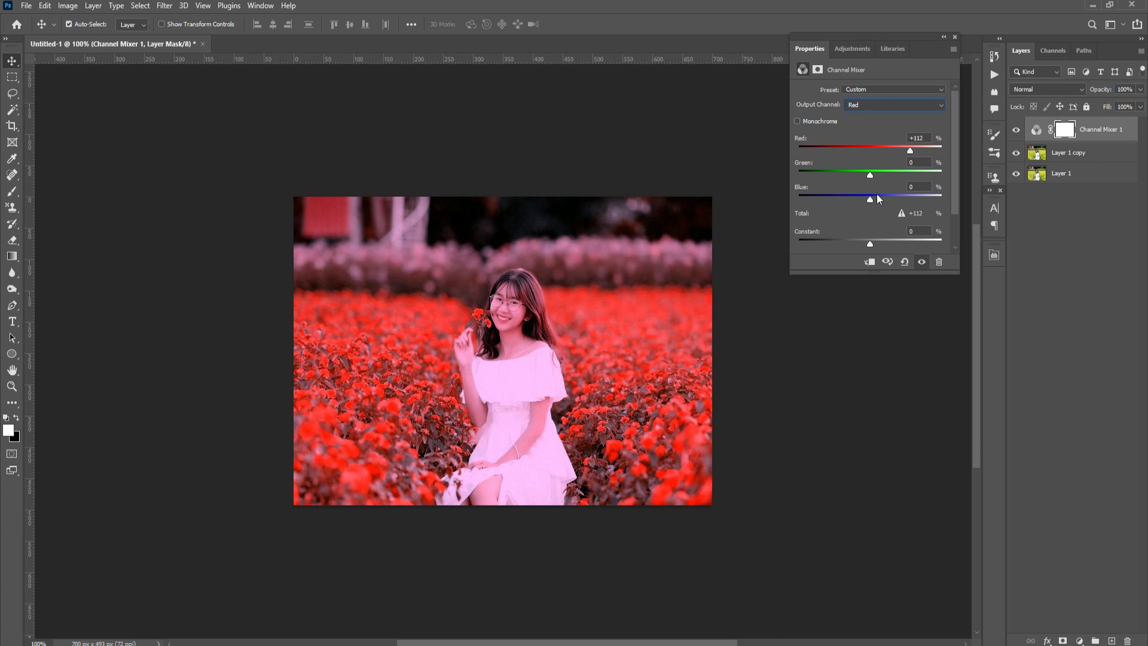
pyautogui.moveTo(870, 176); pyautogui.dragTo(865, 180)
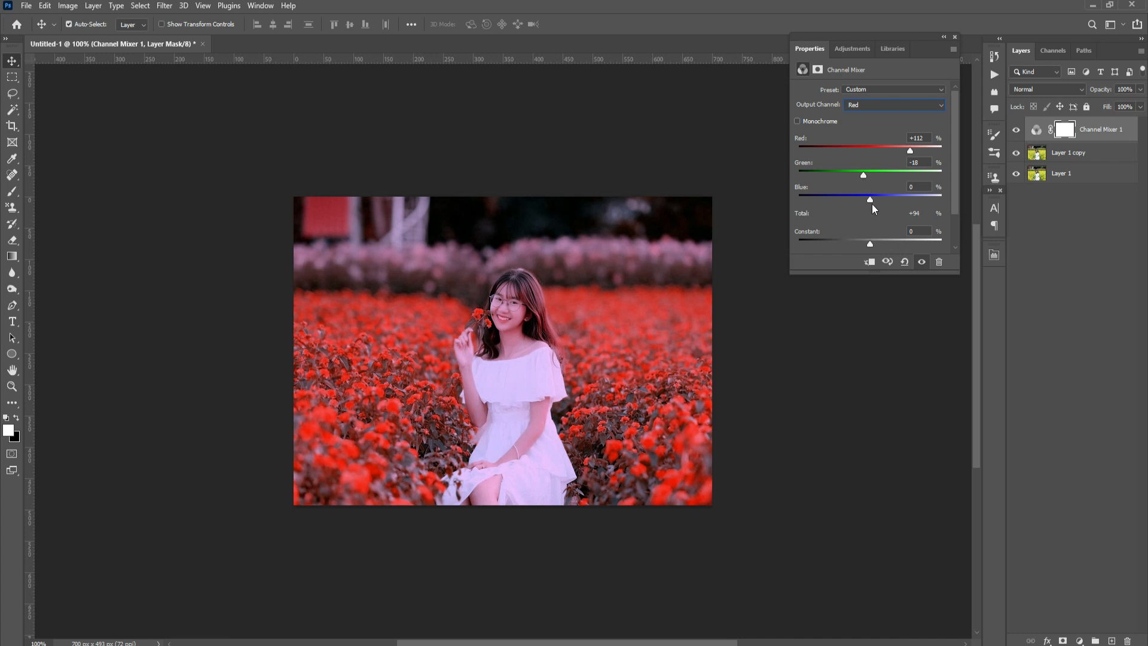
pyautogui.moveTo(870, 199); pyautogui.dragTo(865, 206)
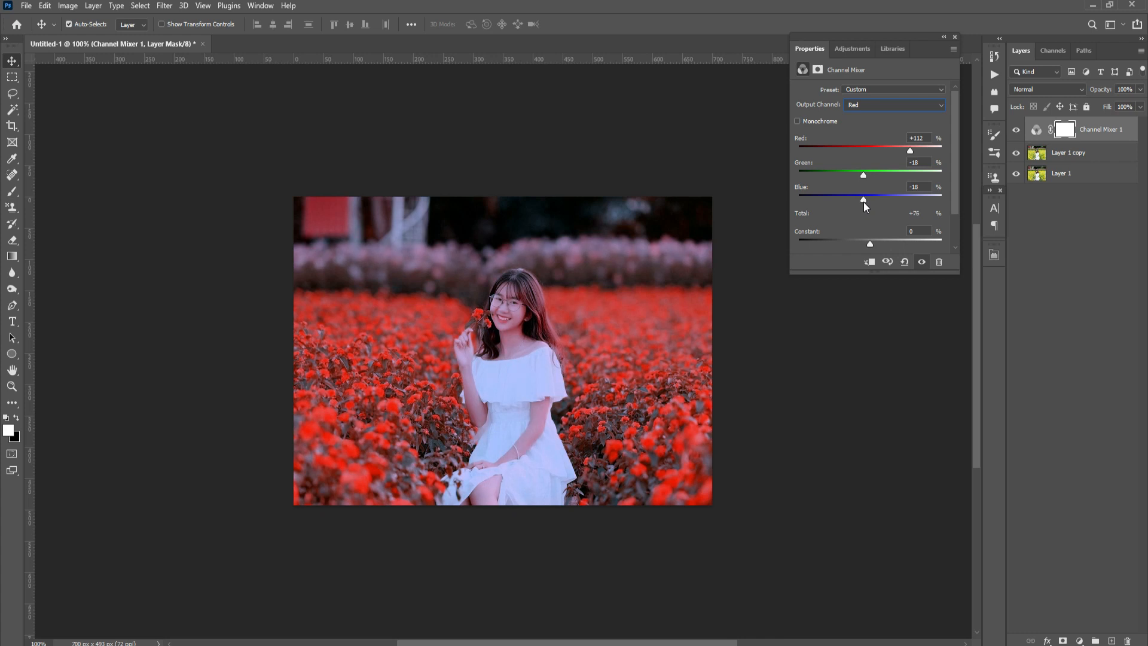
pyautogui.click(955, 37)
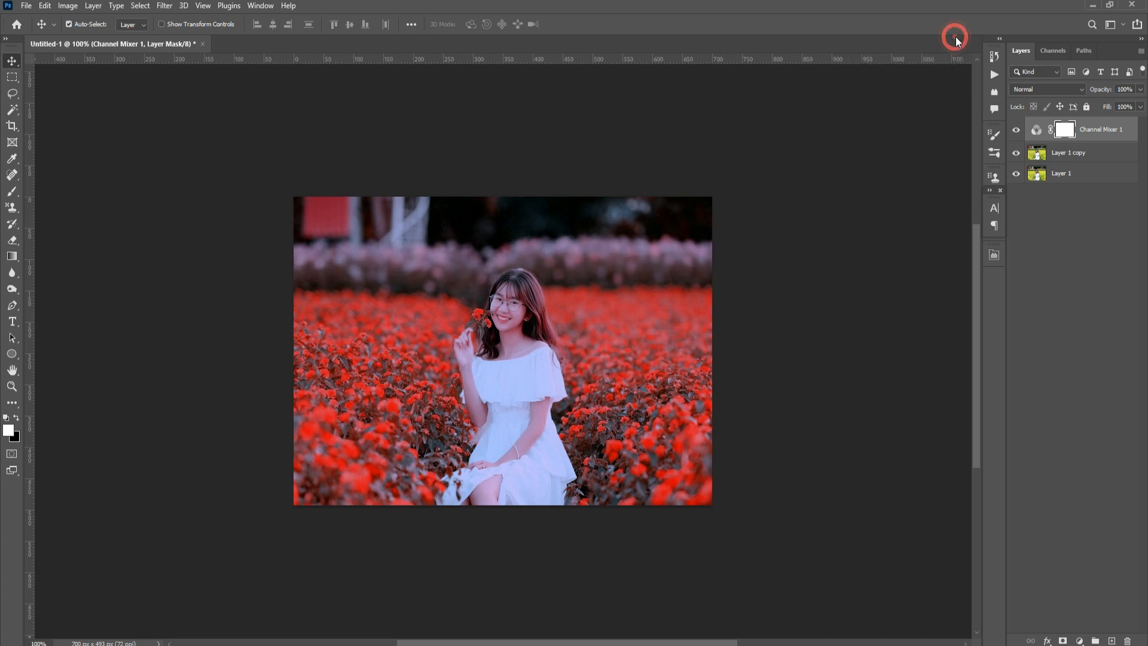
# Step: Compare the photo with and without the Channel Mixer adjustment
pyautogui.click(1016, 131)
pyautogui.click(1016, 131)
pyautogui.click(1016, 130)
pyautogui.click(1016, 131)
pyautogui.click(1016, 130)
pyautogui.click(1016, 130)
pyautogui.click(1017, 130)
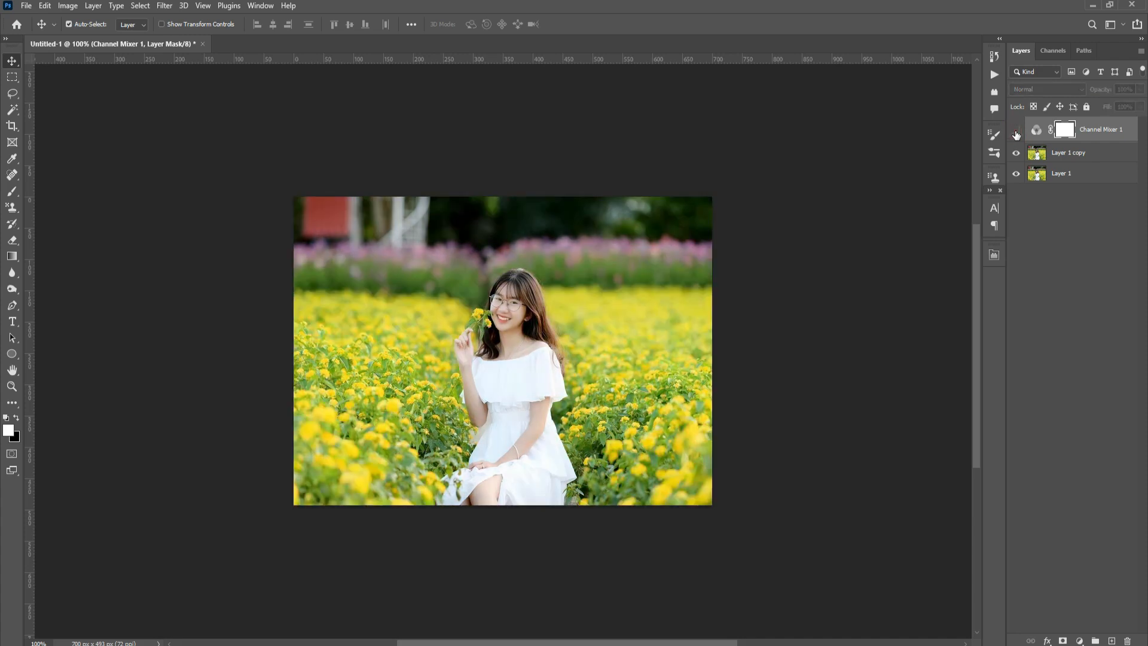
pyautogui.click(1016, 130)
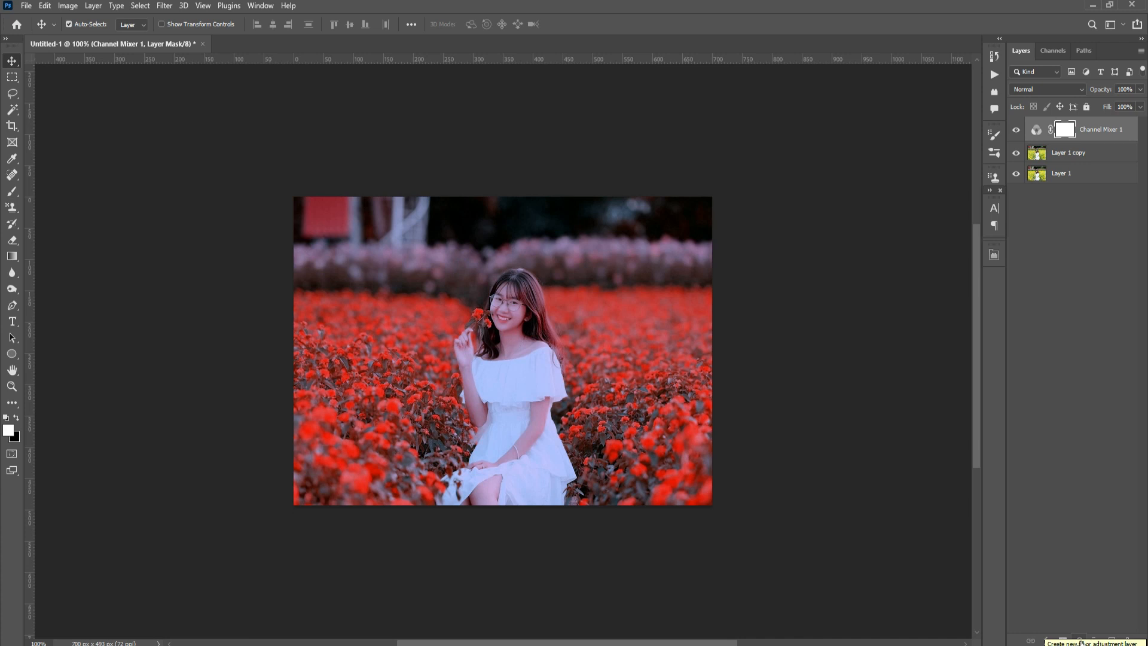
# Step: Add a Color Balance adjustment layer and set its highlights to Cyan–Red +23, Magenta–Green +8 and Yellow–Blue +43
pyautogui.click(1081, 640)
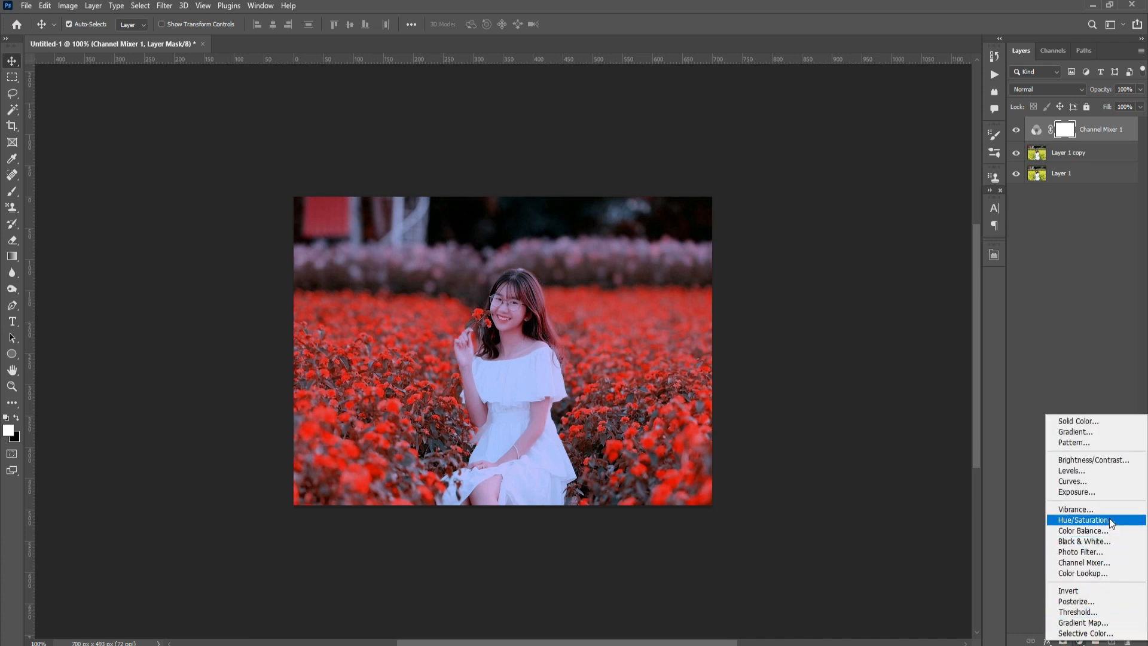
pyautogui.click(1094, 531)
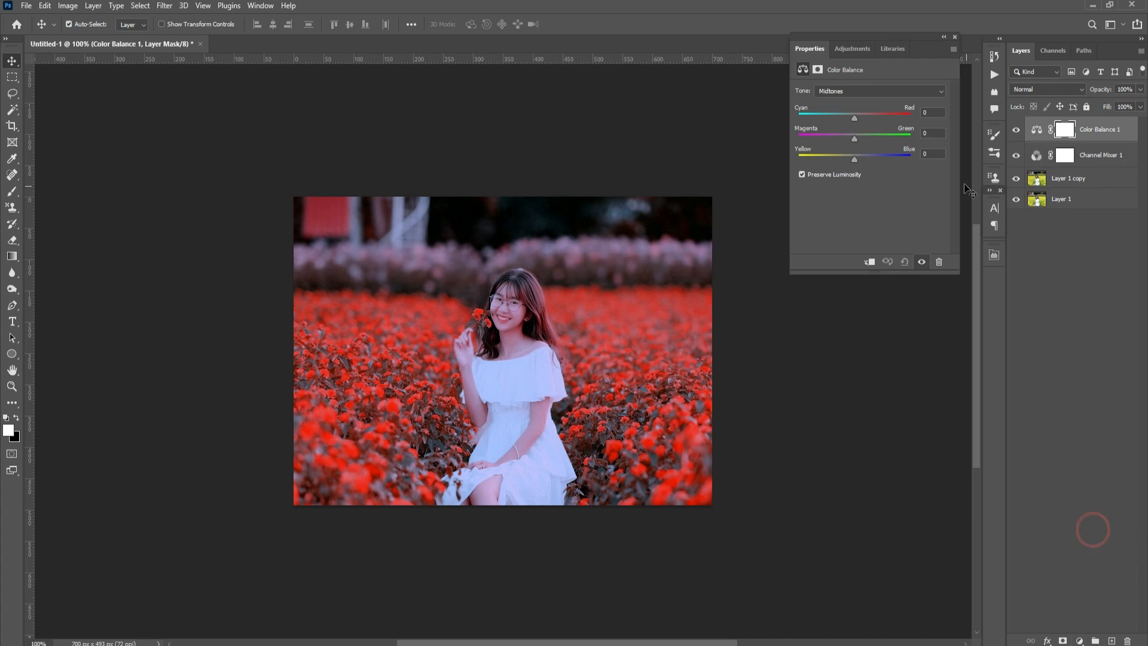
pyautogui.click(877, 90)
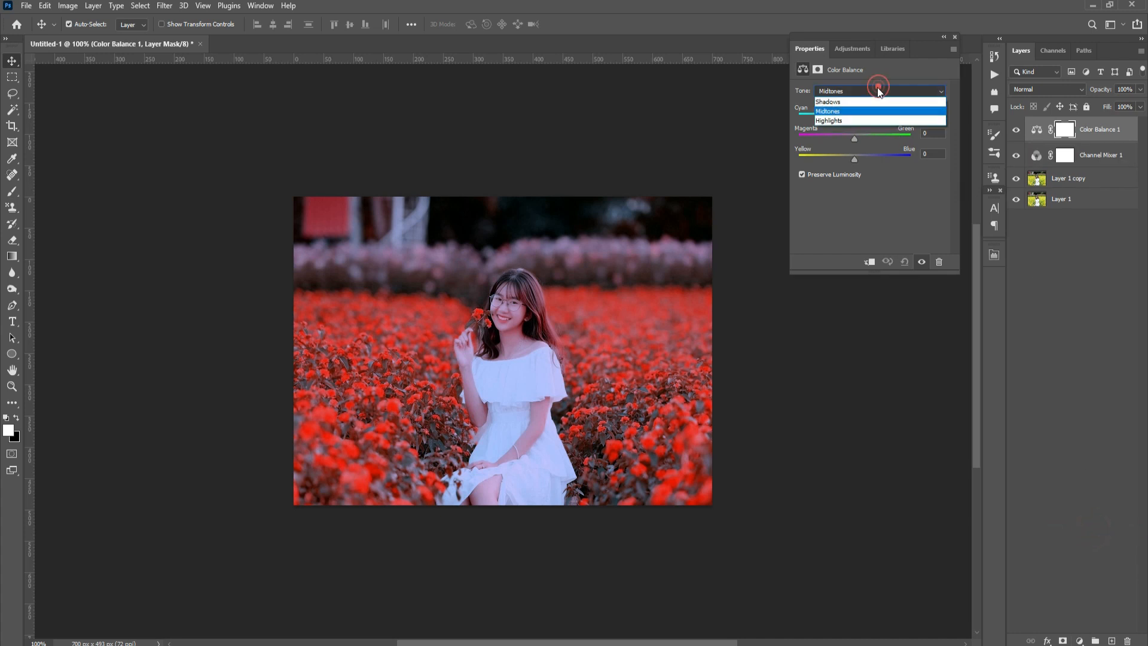
pyautogui.click(854, 121)
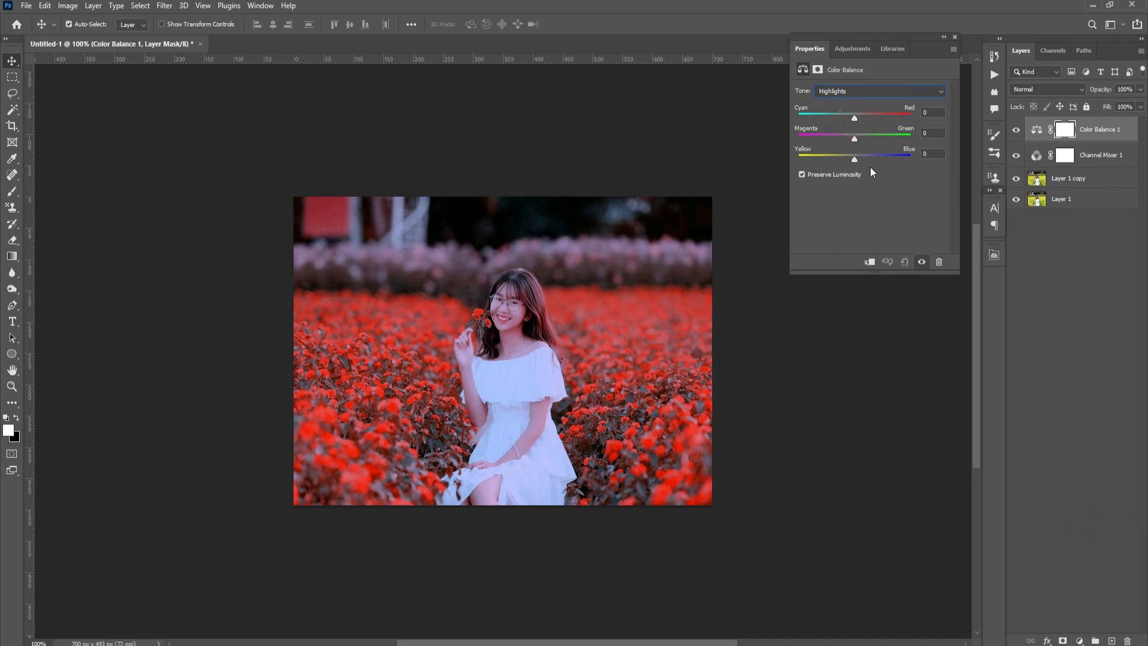
pyautogui.moveTo(854, 118); pyautogui.dragTo(867, 119)
pyautogui.moveTo(855, 160); pyautogui.dragTo(860, 160)
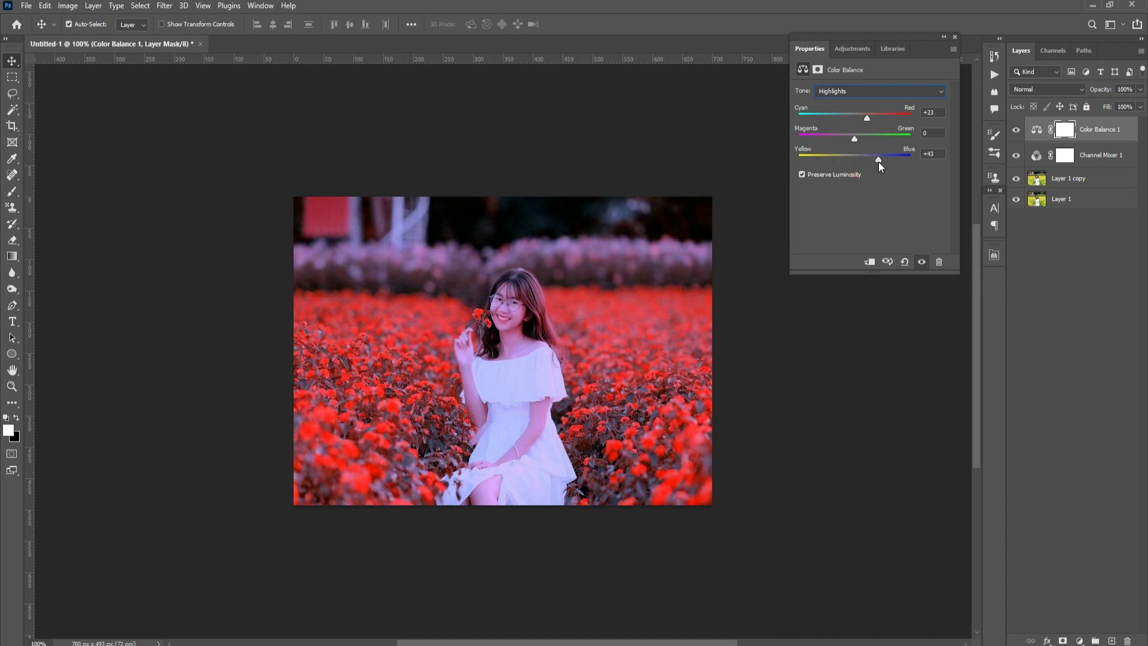
pyautogui.moveTo(855, 139); pyautogui.dragTo(849, 139)
# Step: Set the Color Balance midtones to Cyan–Red +27, Magenta–Green +19, Yellow–Blue +14, and the shadows' Cyan–Red to -12
pyautogui.click(864, 91)
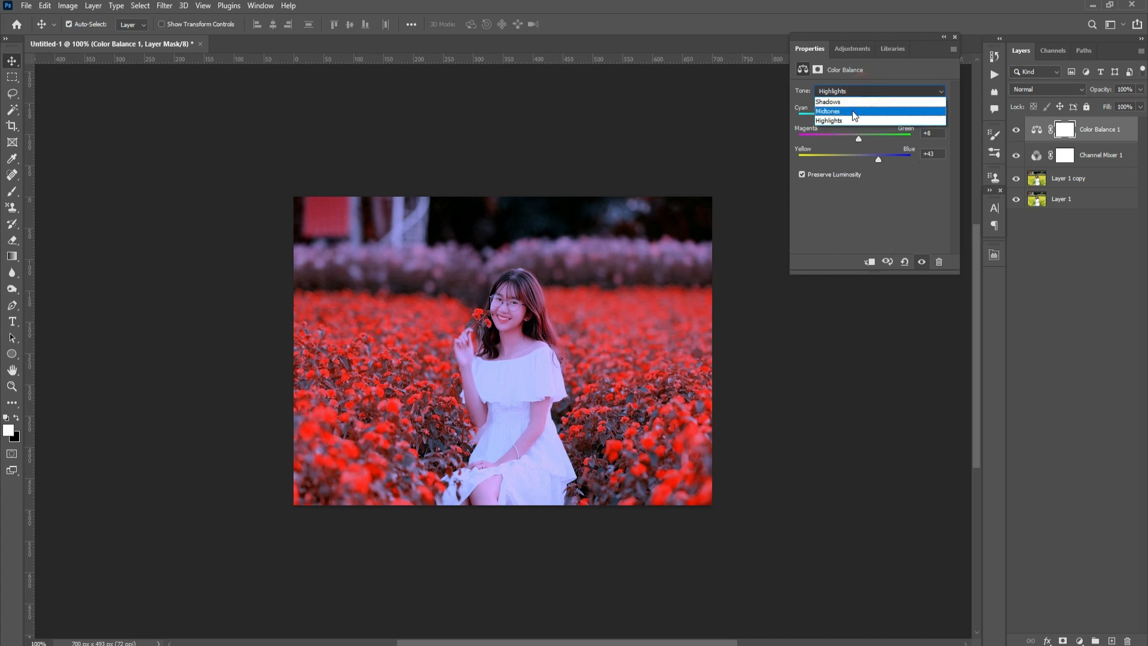
pyautogui.click(855, 112)
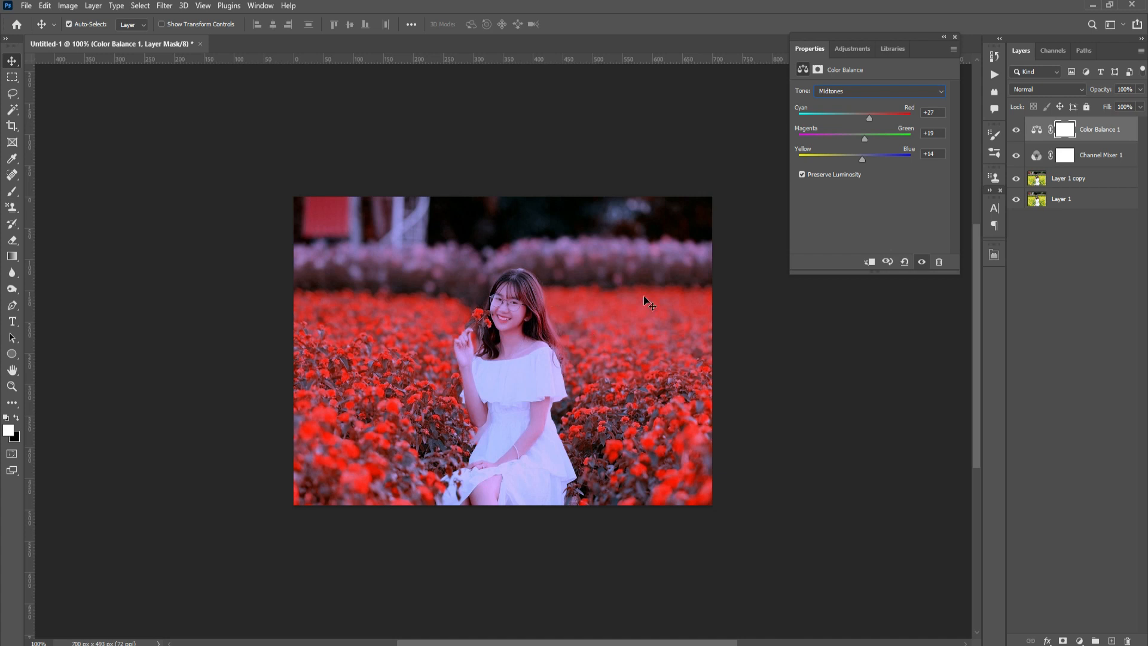
pyautogui.click(854, 88)
pyautogui.click(846, 101)
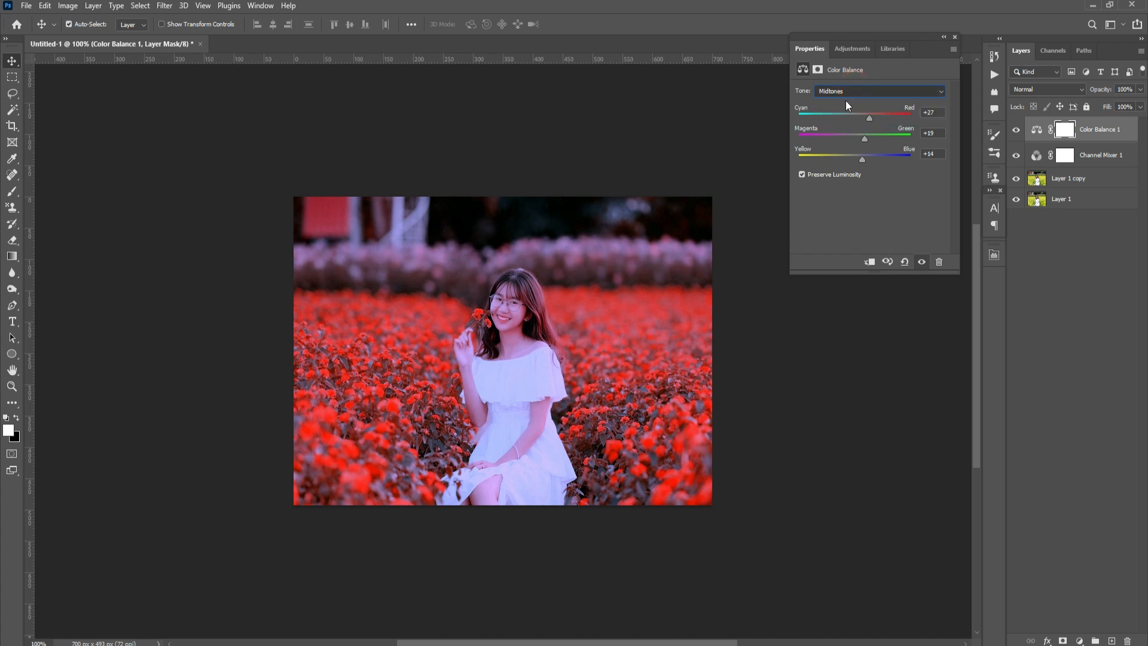
pyautogui.moveTo(855, 119); pyautogui.dragTo(849, 119)
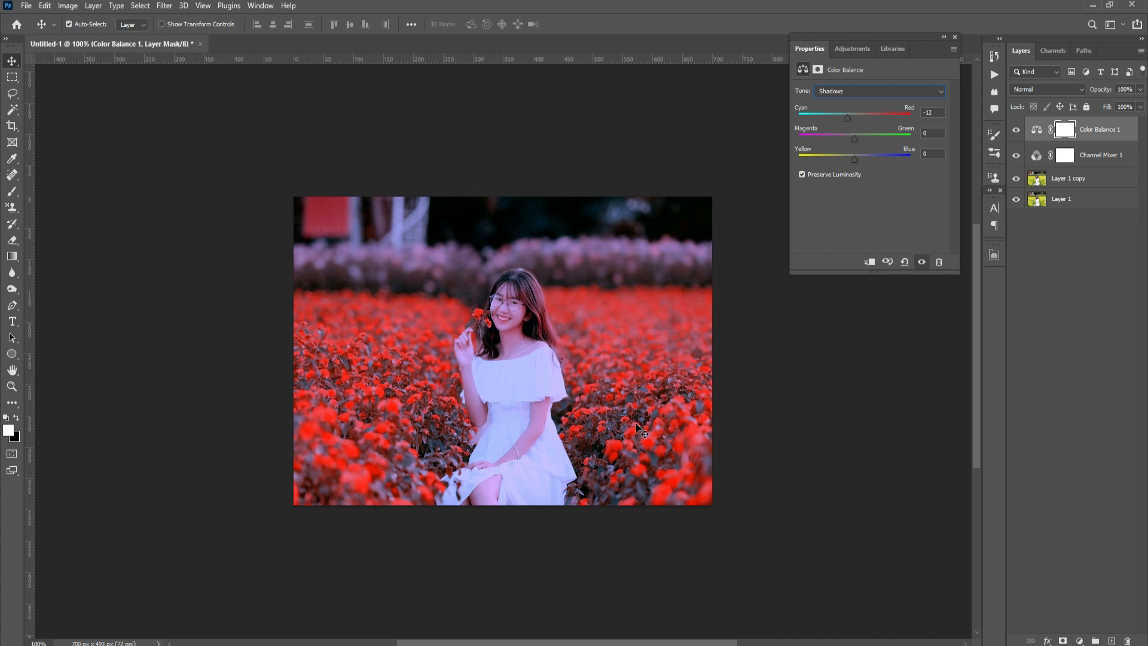
# Step: Try shifting the shadows' Yellow–Blue to +13 and their Magenta–Green balance, undoing each change
pyautogui.moveTo(855, 160); pyautogui.dragTo(853, 159)
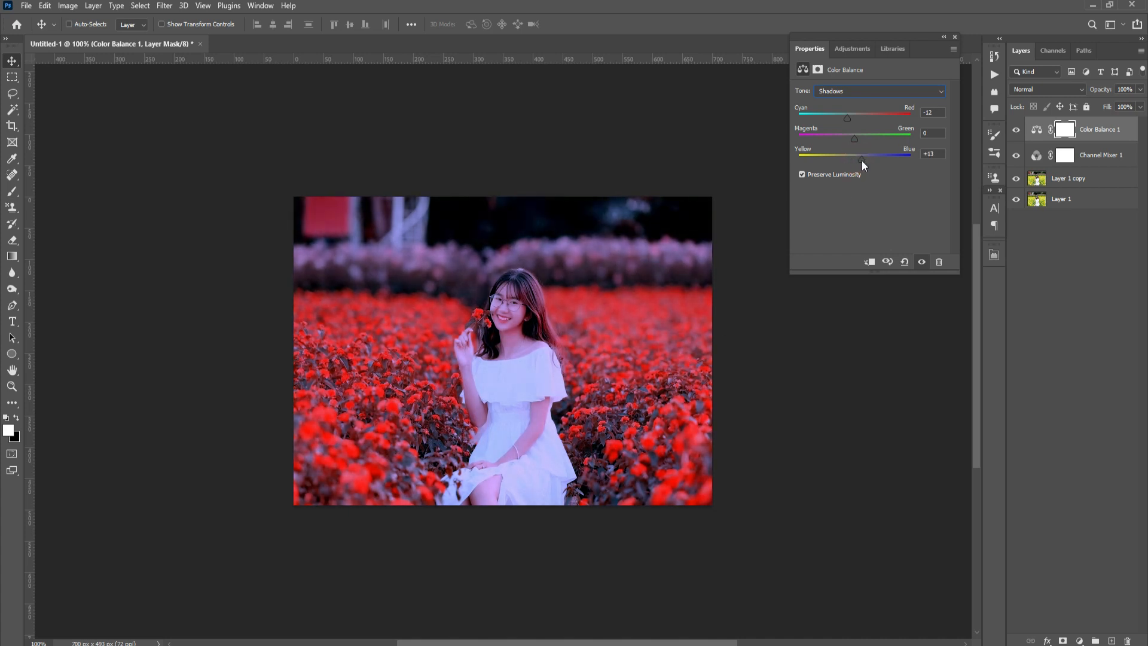
pyautogui.hotkey('ctrl', 'z')
pyautogui.click(858, 138)
pyautogui.hotkey('ctrl', 'z')
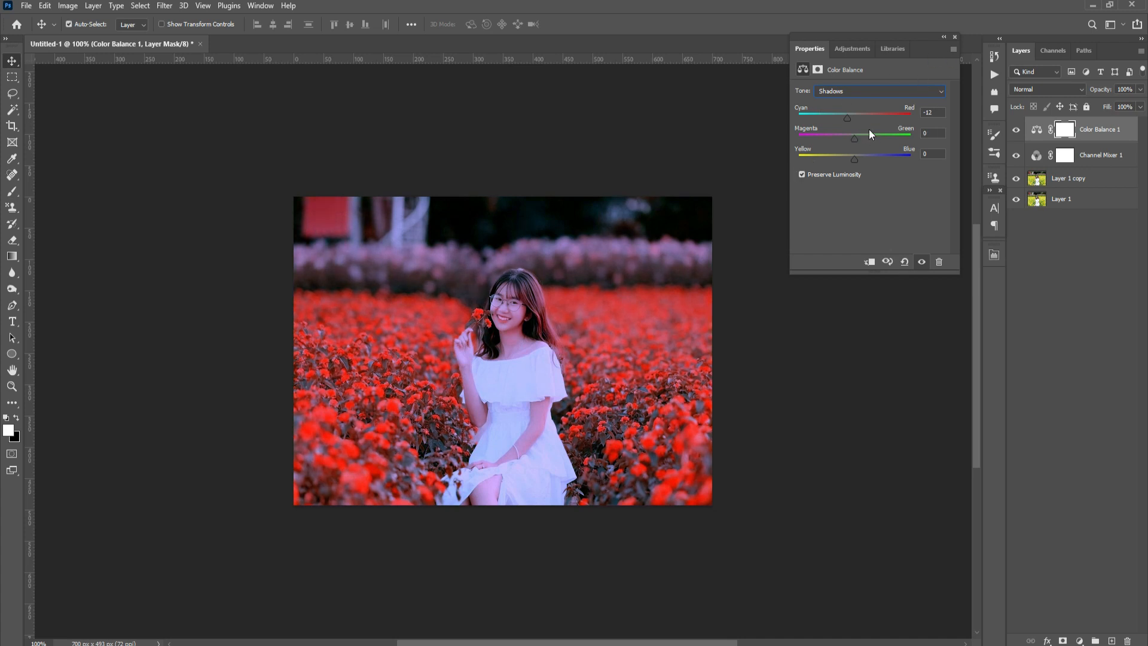
# Step: Select the Channel Mixer layer mask and check the layer's effect on the woman's skin at 400% zoom
pyautogui.click(955, 37)
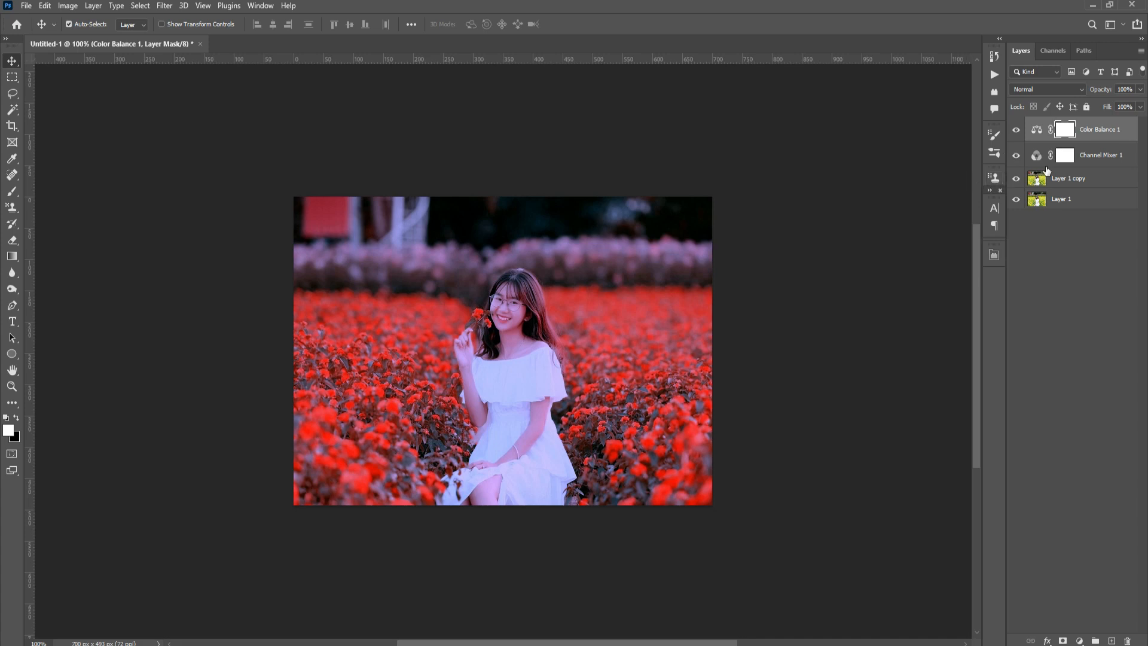
pyautogui.hotkey('ctrl', '+')
pyautogui.hotkey('ctrl', '+')
pyautogui.hotkey('ctrl', '+')
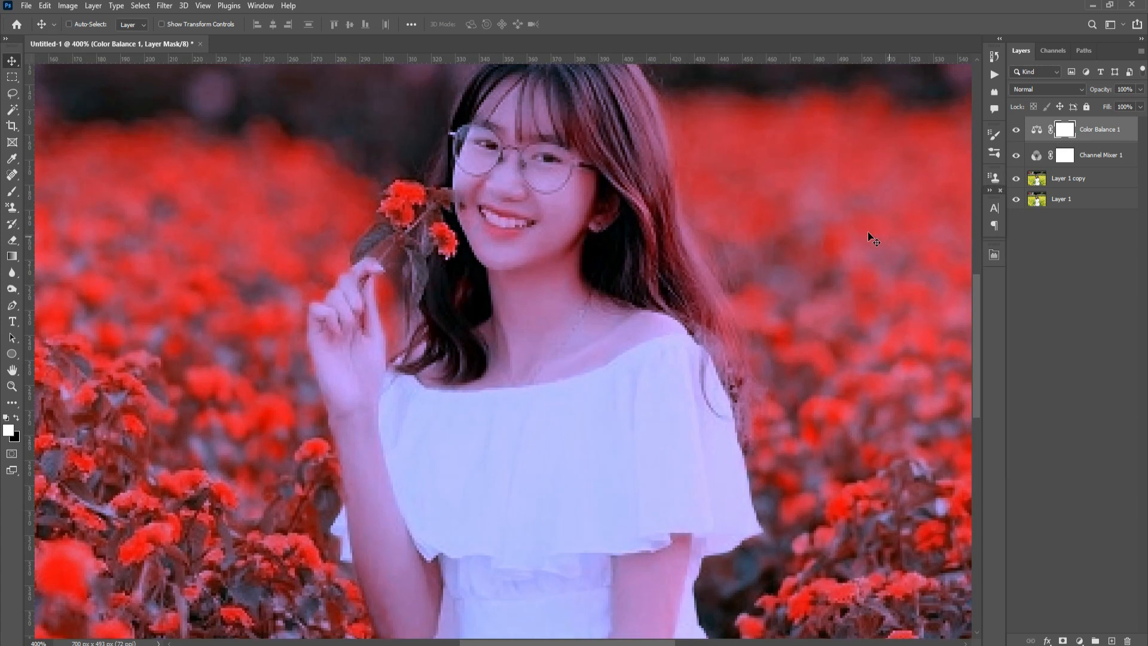
pyautogui.click(1065, 156)
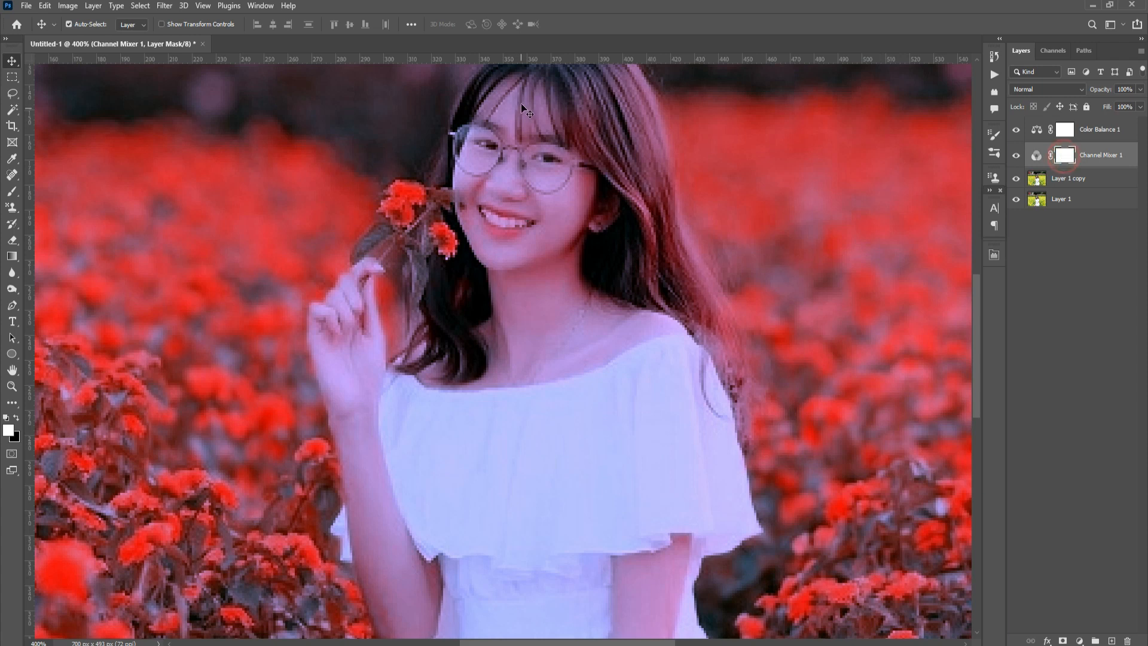
pyautogui.moveTo(563, 276); pyautogui.dragTo(512, 327)
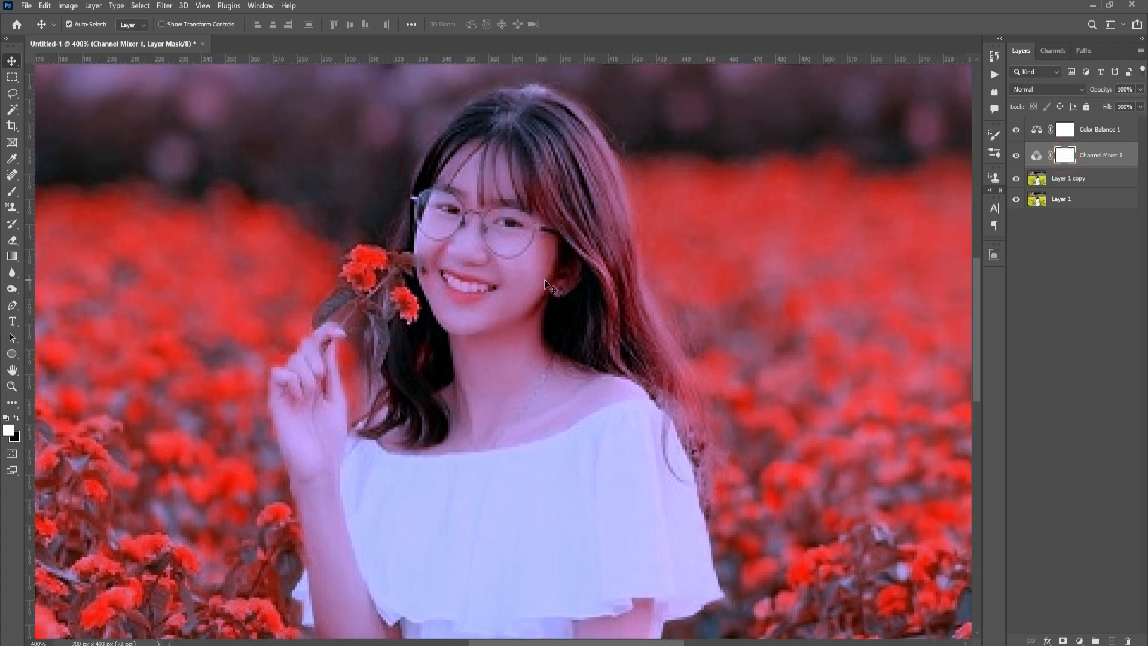
pyautogui.click(1016, 155)
pyautogui.click(1016, 155)
# Step: Set up the Brush tool with a size of 20 px and 100% opacity
pyautogui.press('b')
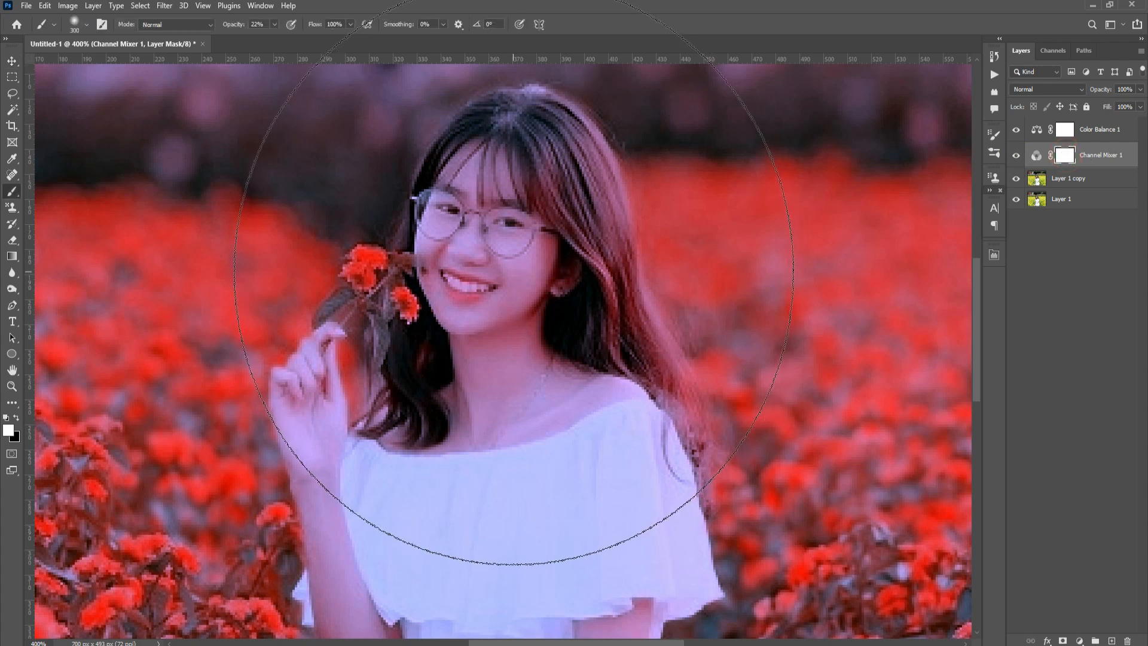
pyautogui.press('[')
pyautogui.press('[')
pyautogui.press('[')
pyautogui.press('[')
pyautogui.press('[')
pyautogui.press('[')
pyautogui.press('[')
pyautogui.press('[')
pyautogui.press('[')
pyautogui.press('[')
pyautogui.press('[')
pyautogui.press('[')
pyautogui.press('[')
pyautogui.press('[')
pyautogui.press('[')
pyautogui.press('[')
pyautogui.press('[')
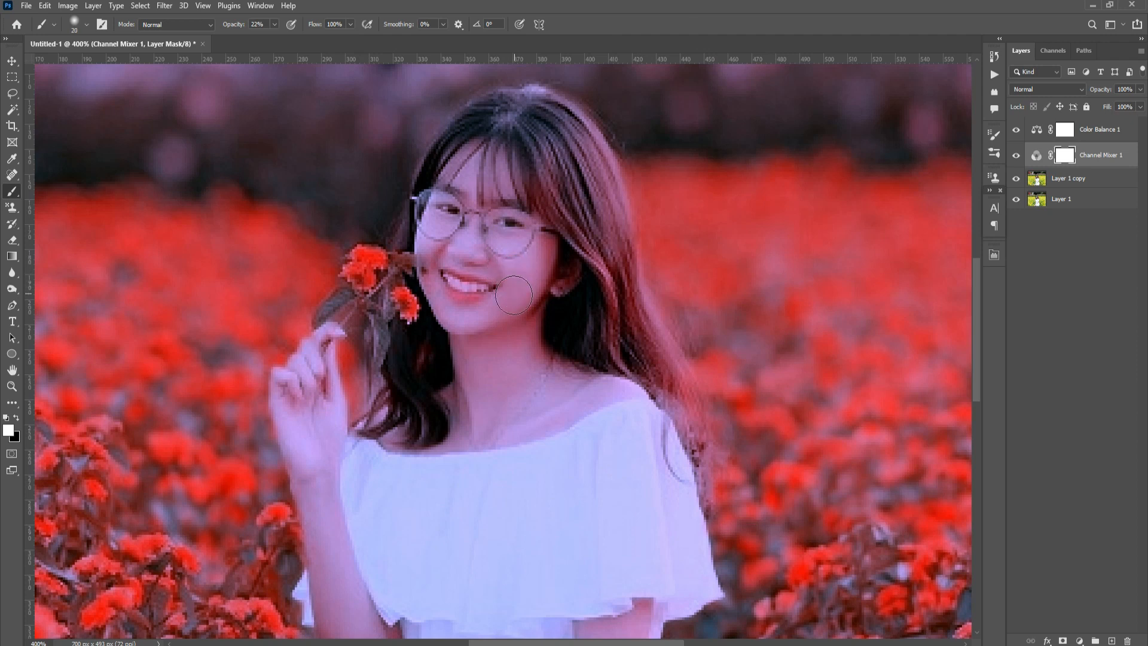
pyautogui.click(275, 24)
pyautogui.moveTo(274, 37); pyautogui.dragTo(324, 41)
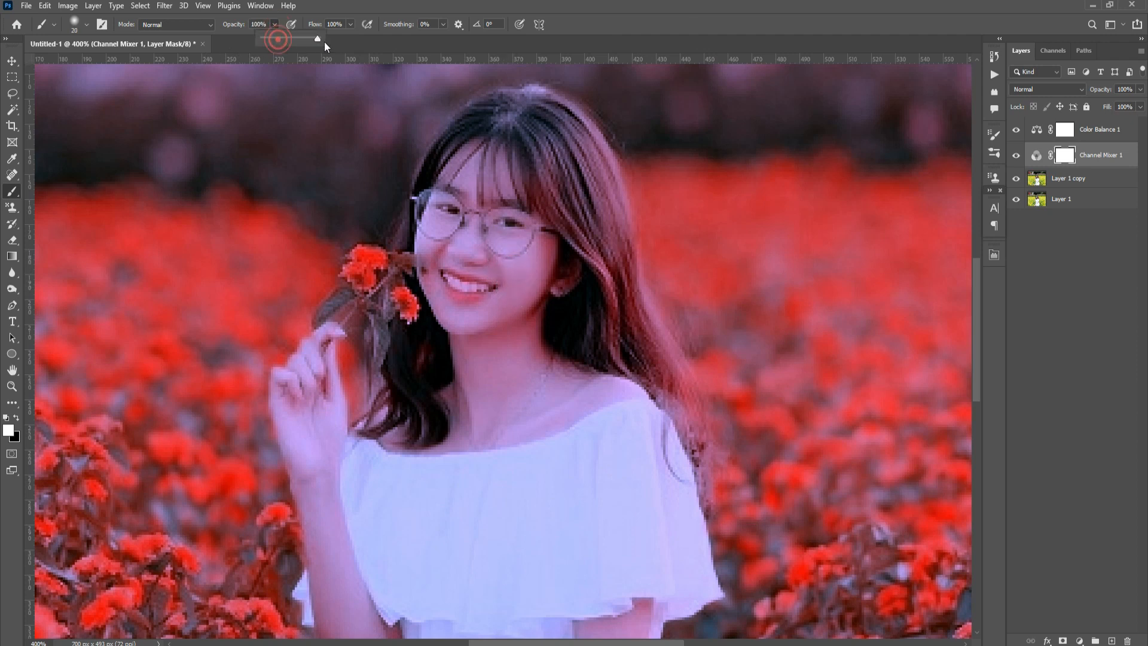
pyautogui.click(524, 264)
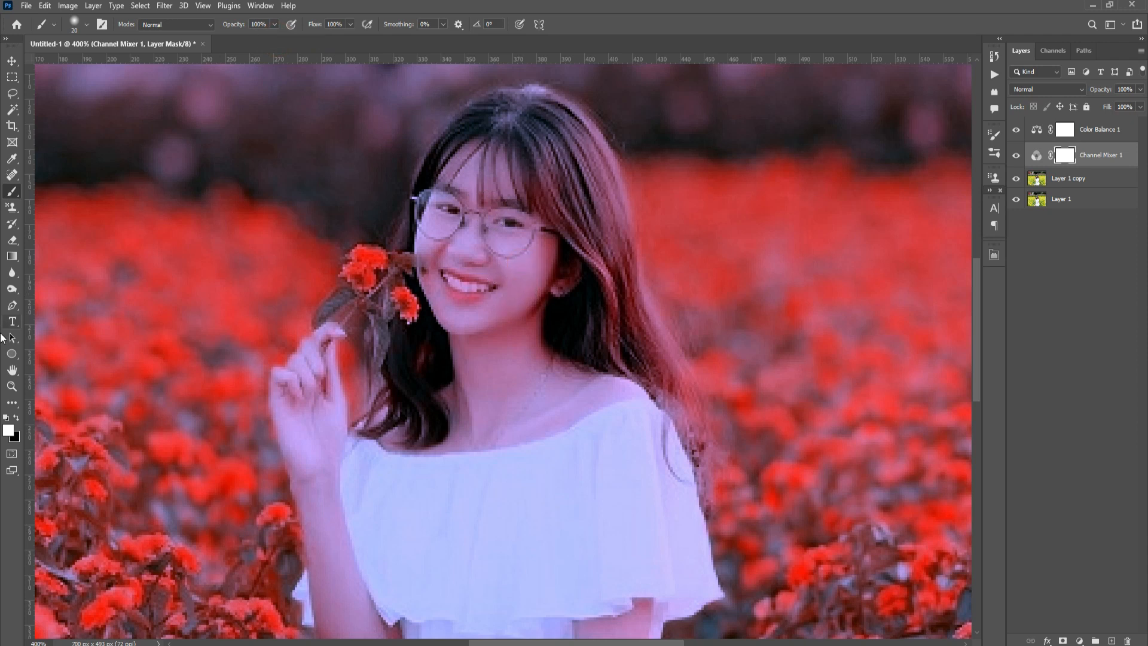
# Step: Paint black on the Channel Mixer mask over the woman's face, neck and shoulders, using a smaller brush along the edges
pyautogui.press('x')
pyautogui.moveTo(530, 271)
pyautogui.mouseDown()
pyautogui.moveTo(490, 314)
pyautogui.moveTo(472, 312)
pyautogui.moveTo(439, 259)
pyautogui.moveTo(442, 218)
pyautogui.moveTo(480, 160)
pyautogui.moveTo(499, 203)
pyautogui.moveTo(475, 233)
pyautogui.moveTo(507, 244)
pyautogui.moveTo(504, 217)
pyautogui.moveTo(534, 245)
pyautogui.moveTo(532, 278)
pyautogui.moveTo(559, 270)
pyautogui.moveTo(477, 338)
pyautogui.moveTo(477, 379)
pyautogui.moveTo(460, 397)
pyautogui.moveTo(471, 429)
pyautogui.moveTo(569, 396)
pyautogui.mouseUp()
pyautogui.press('[')
pyautogui.press('[')
pyautogui.press('[')
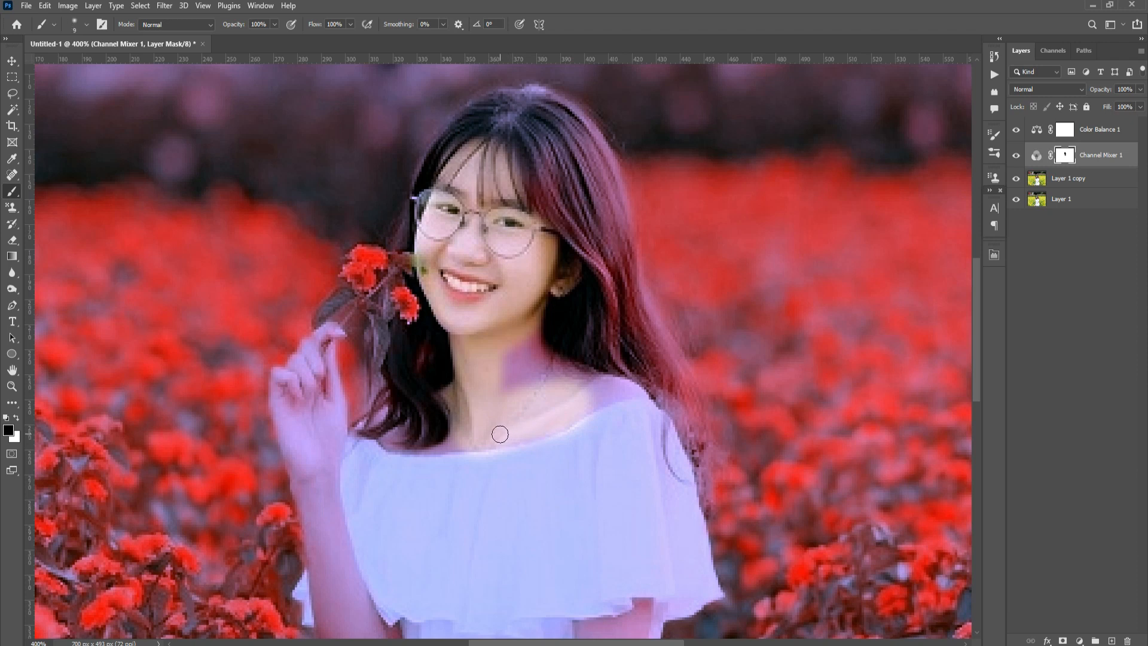
pyautogui.moveTo(500, 434)
pyautogui.mouseDown()
pyautogui.moveTo(630, 394)
pyautogui.moveTo(544, 358)
pyautogui.moveTo(527, 333)
pyautogui.moveTo(513, 361)
pyautogui.moveTo(554, 370)
pyautogui.moveTo(487, 394)
pyautogui.mouseUp()
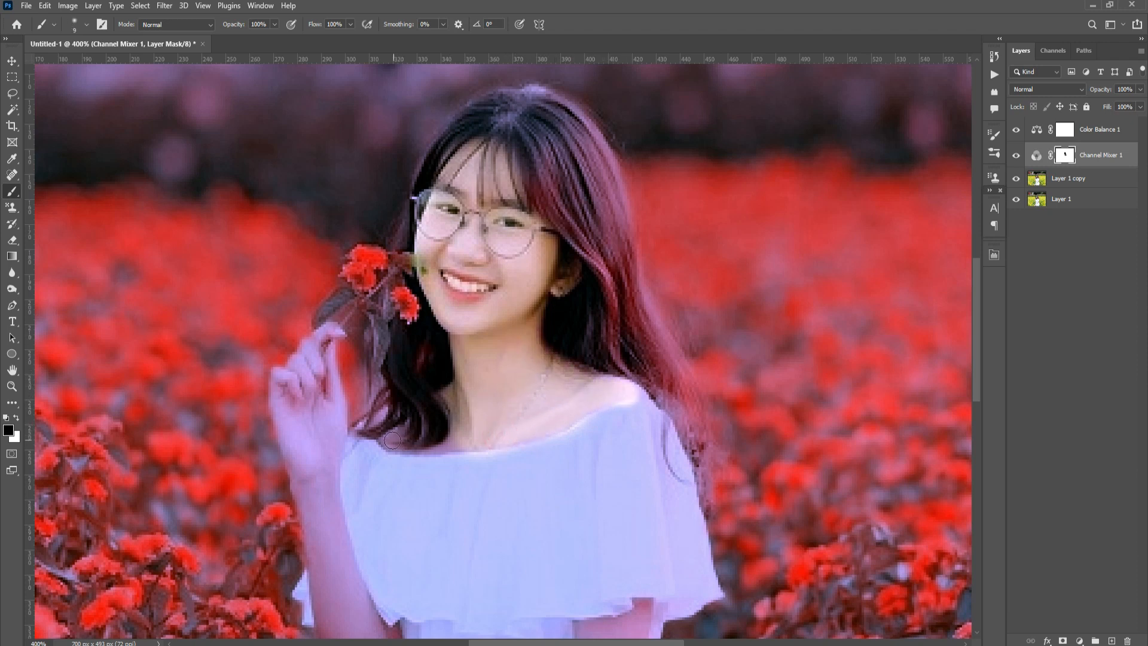
pyautogui.moveTo(400, 437)
pyautogui.mouseDown()
pyautogui.moveTo(374, 422)
pyautogui.moveTo(384, 415)
pyautogui.moveTo(366, 423)
pyautogui.moveTo(407, 440)
pyautogui.moveTo(417, 446)
pyautogui.mouseUp()
pyautogui.moveTo(435, 448)
pyautogui.mouseDown()
pyautogui.moveTo(465, 443)
pyautogui.moveTo(445, 448)
pyautogui.moveTo(524, 364)
pyautogui.mouseUp()
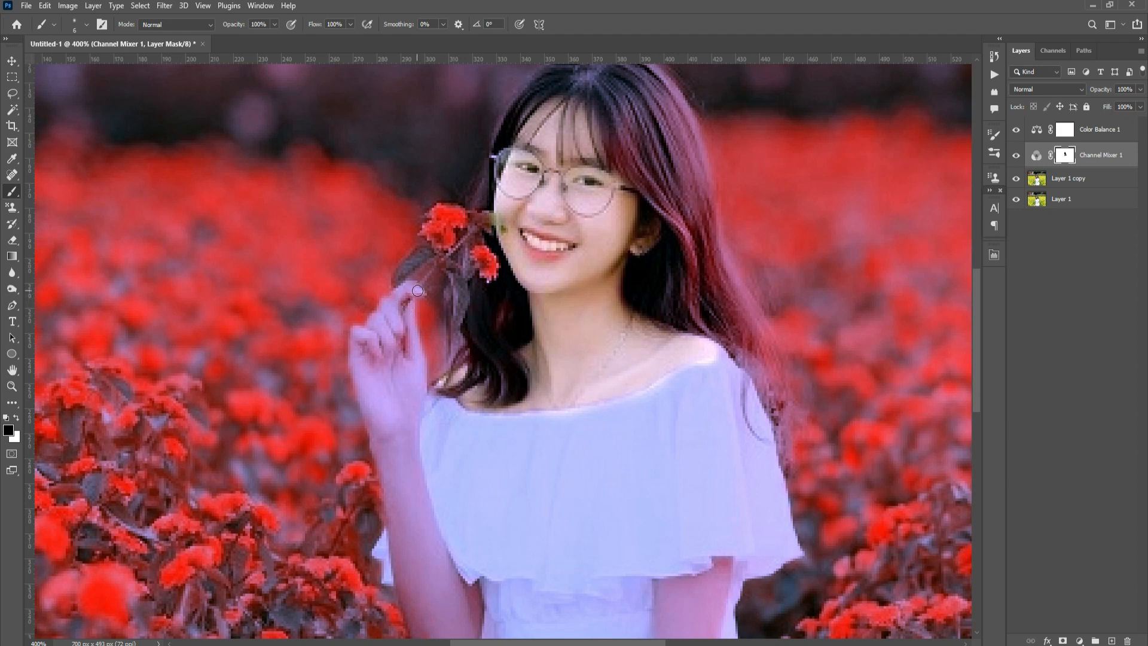
# Step: Paint black on the Channel Mixer mask over the raised hand and forearm, undoing the stray last stroke
pyautogui.moveTo(417, 290)
pyautogui.mouseDown()
pyautogui.moveTo(357, 339)
pyautogui.moveTo(378, 382)
pyautogui.moveTo(382, 364)
pyautogui.moveTo(366, 356)
pyautogui.moveTo(390, 413)
pyautogui.moveTo(414, 317)
pyautogui.mouseUp()
pyautogui.press(']')
pyautogui.press(']')
pyautogui.press(']')
pyautogui.moveTo(403, 384)
pyautogui.mouseDown()
pyautogui.moveTo(405, 317)
pyautogui.moveTo(406, 434)
pyautogui.mouseUp()
pyautogui.moveTo(403, 490); pyautogui.dragTo(419, 344)
pyautogui.moveTo(420, 383); pyautogui.dragTo(451, 501)
pyautogui.moveTo(663, 445)
pyautogui.mouseDown()
pyautogui.moveTo(620, 303)
pyautogui.moveTo(596, 432)
pyautogui.moveTo(422, 549)
pyautogui.mouseUp()
pyautogui.hotkey('ctrl', 'z')
# Step: Paint black on the Channel Mixer mask over the other arm, the hand in the lap and the exposed leg
pyautogui.hotkey('ctrl', '+')
pyautogui.moveTo(600, 518); pyautogui.dragTo(592, 431)
pyautogui.moveTo(649, 226)
pyautogui.mouseDown()
pyautogui.moveTo(460, 497)
pyautogui.moveTo(684, 328)
pyautogui.mouseUp()
pyautogui.moveTo(708, 206)
pyautogui.mouseDown()
pyautogui.moveTo(622, 369)
pyautogui.moveTo(596, 393)
pyautogui.mouseUp()
pyautogui.moveTo(454, 497)
pyautogui.mouseDown()
pyautogui.moveTo(349, 500)
pyautogui.moveTo(381, 512)
pyautogui.moveTo(496, 305)
pyautogui.mouseUp()
pyautogui.hotkey('ctrl', '-')
pyautogui.hotkey('ctrl', '+')
pyautogui.press(']')
pyautogui.press(']')
pyautogui.moveTo(501, 336); pyautogui.dragTo(421, 428)
pyautogui.moveTo(556, 311)
pyautogui.mouseDown()
pyautogui.moveTo(517, 418)
pyautogui.moveTo(545, 364)
pyautogui.mouseUp()
pyautogui.hotkey('ctrl', '-')
pyautogui.hotkey('ctrl', '-')
pyautogui.hotkey('ctrl', '-')
pyautogui.moveTo(569, 261); pyautogui.dragTo(506, 430)
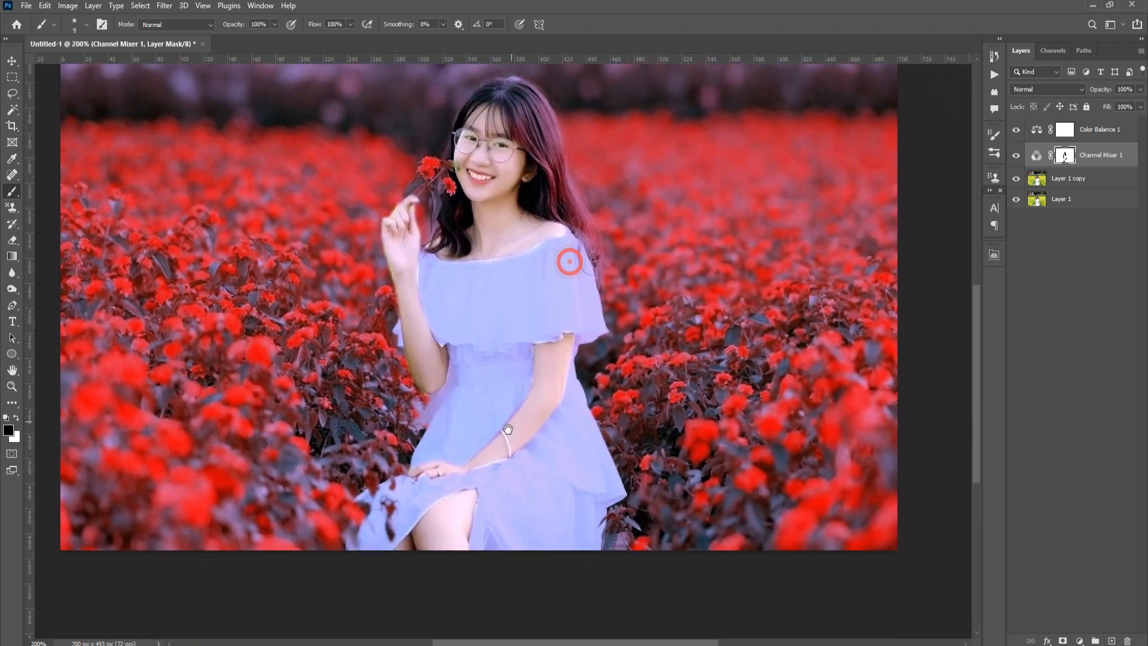
# Step: Paint white on the Channel Mixer mask along the dress edges beside the lap hand, forearm and exposed leg
pyautogui.press('x')
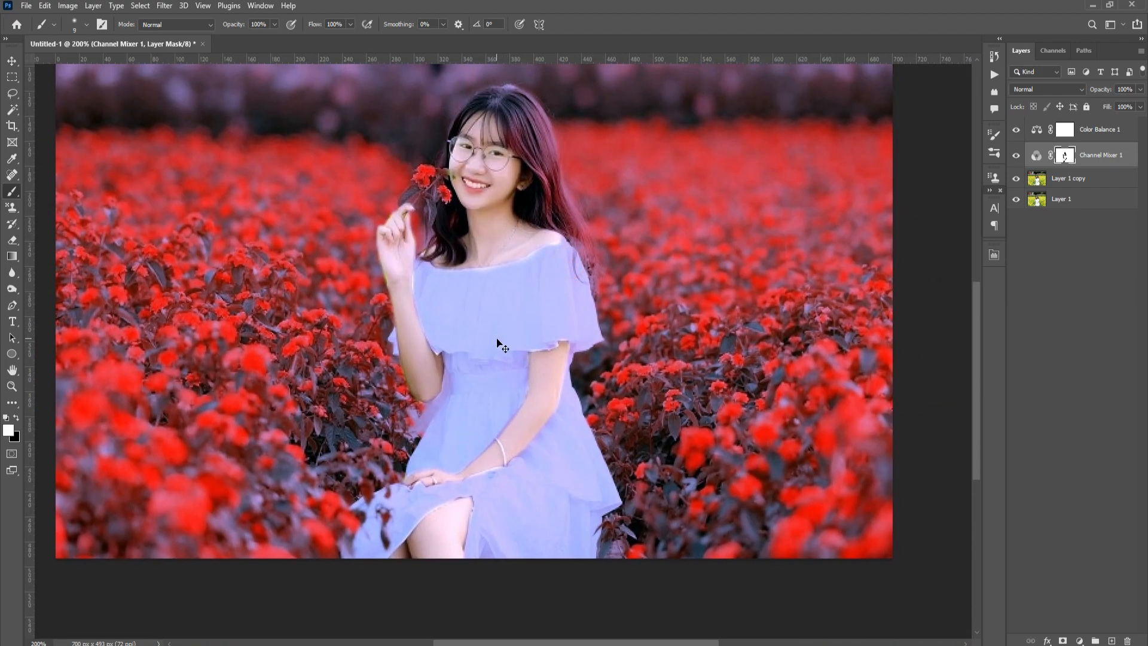
pyautogui.hotkey('ctrl', '+')
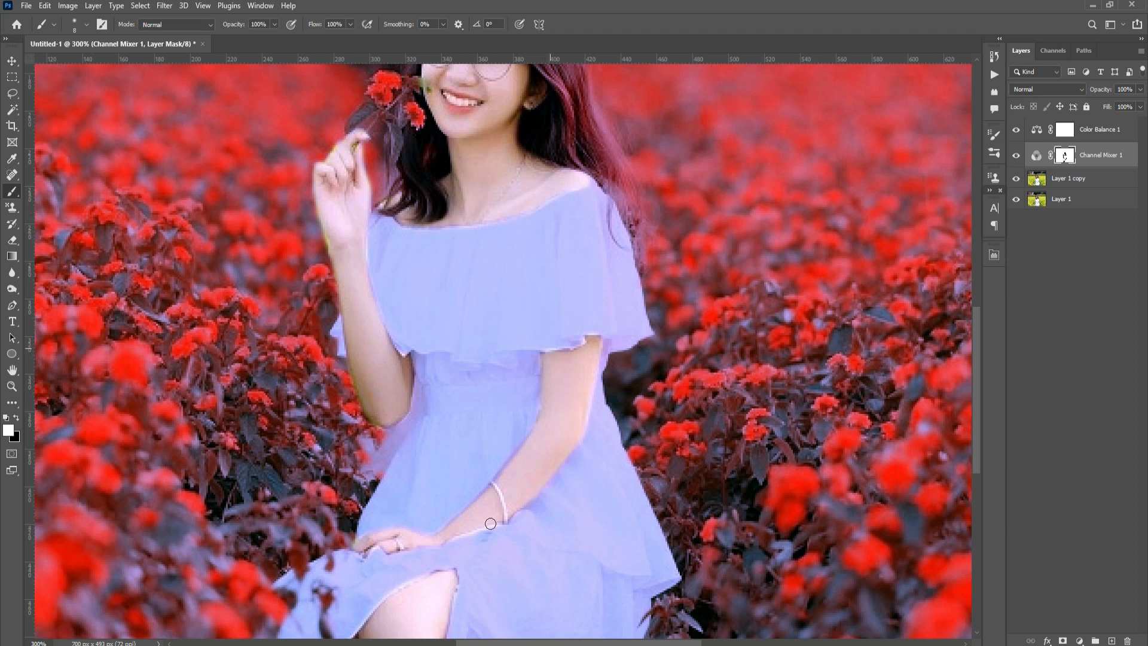
pyautogui.moveTo(446, 551); pyautogui.dragTo(508, 531)
pyautogui.moveTo(395, 584)
pyautogui.mouseDown()
pyautogui.moveTo(411, 535)
pyautogui.moveTo(441, 521)
pyautogui.mouseUp()
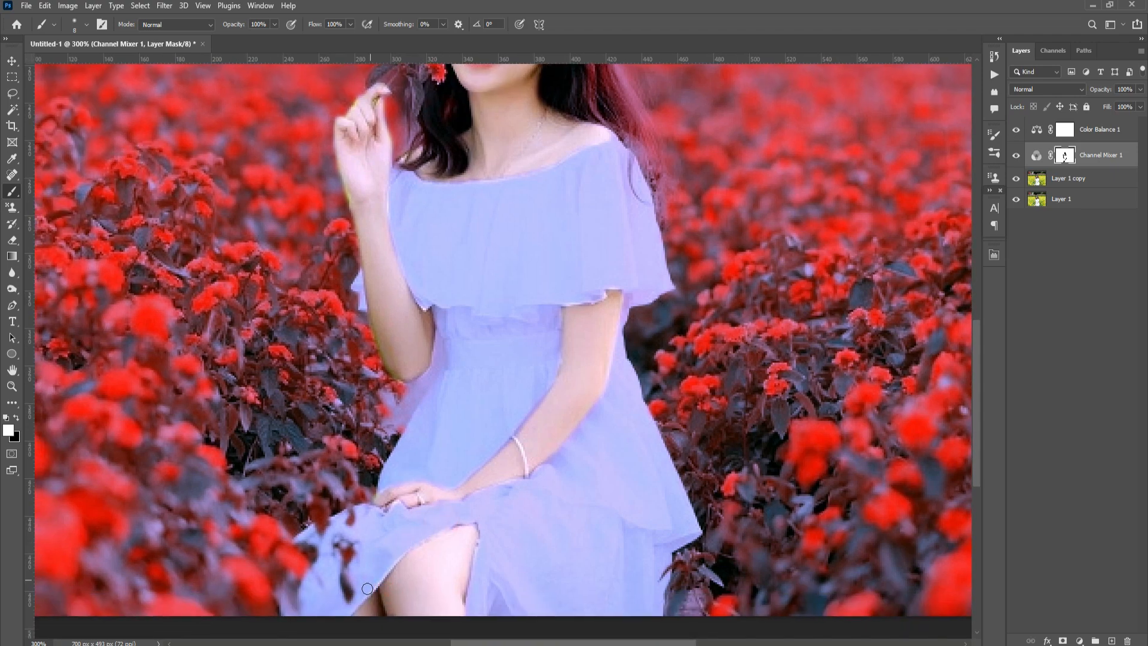
pyautogui.hotkey('ctrl', '1')
pyautogui.press('v')
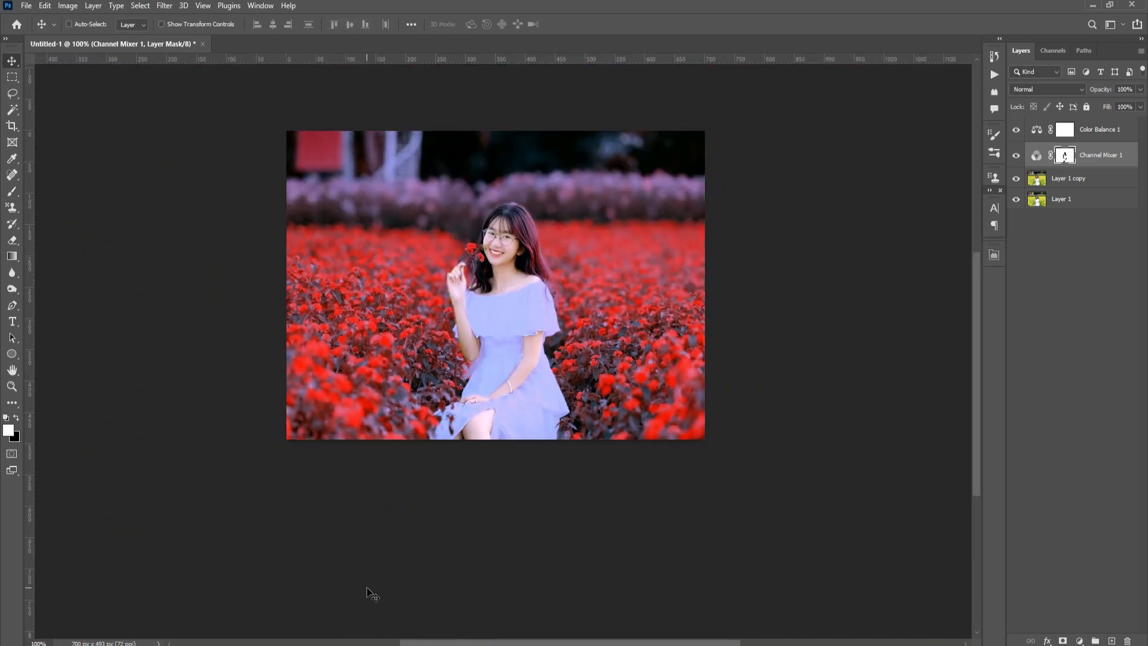
# Step: Compare the photo with the Color Balance and Channel Mixer adjustments switched off and on
pyautogui.hotkey('ctrl', '0')
pyautogui.hotkey('ctrl', '-')
pyautogui.hotkey('ctrl', '-')
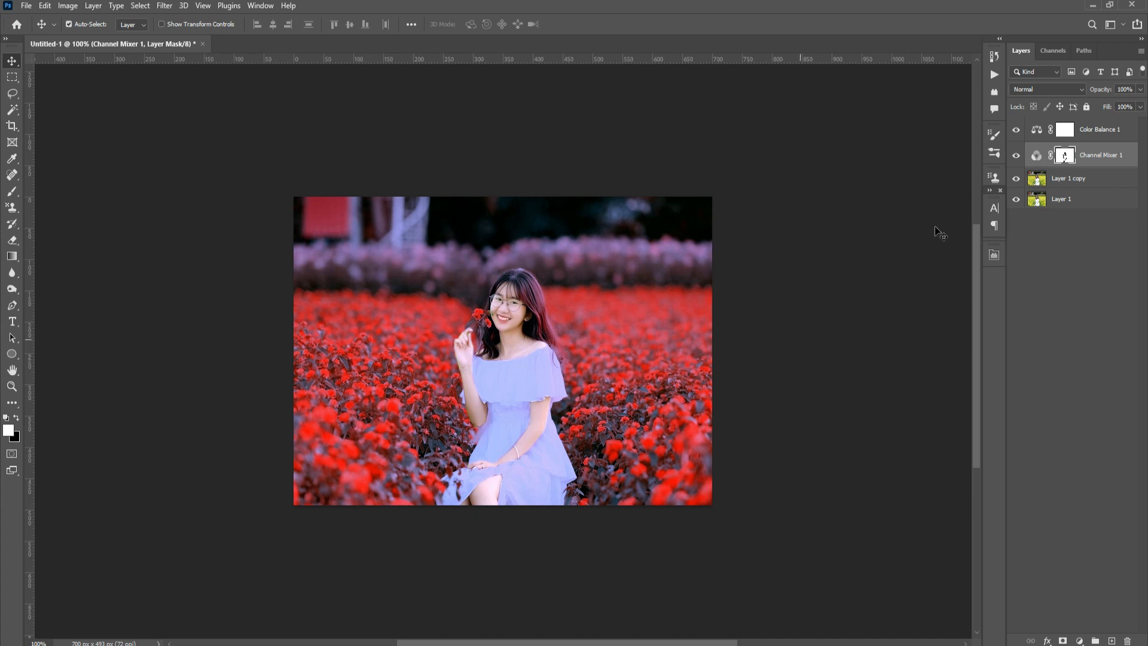
pyautogui.click(1015, 133)
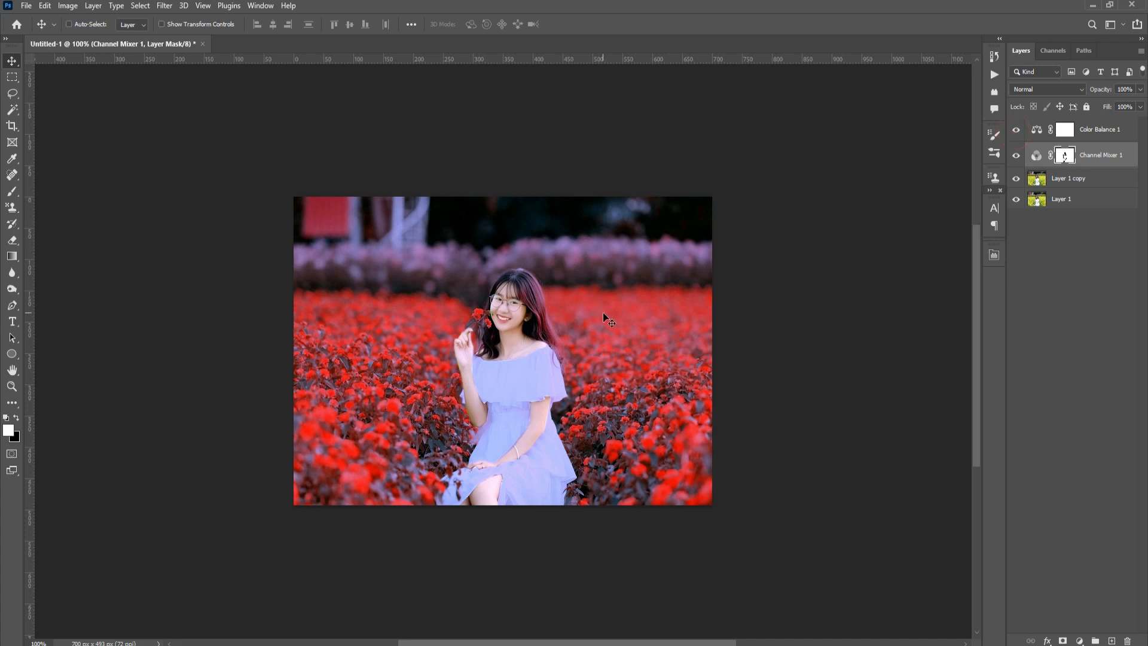
pyautogui.hotkey('ctrl', '+')
pyautogui.moveTo(582, 336); pyautogui.dragTo(582, 289)
pyautogui.hotkey('ctrl', '-')
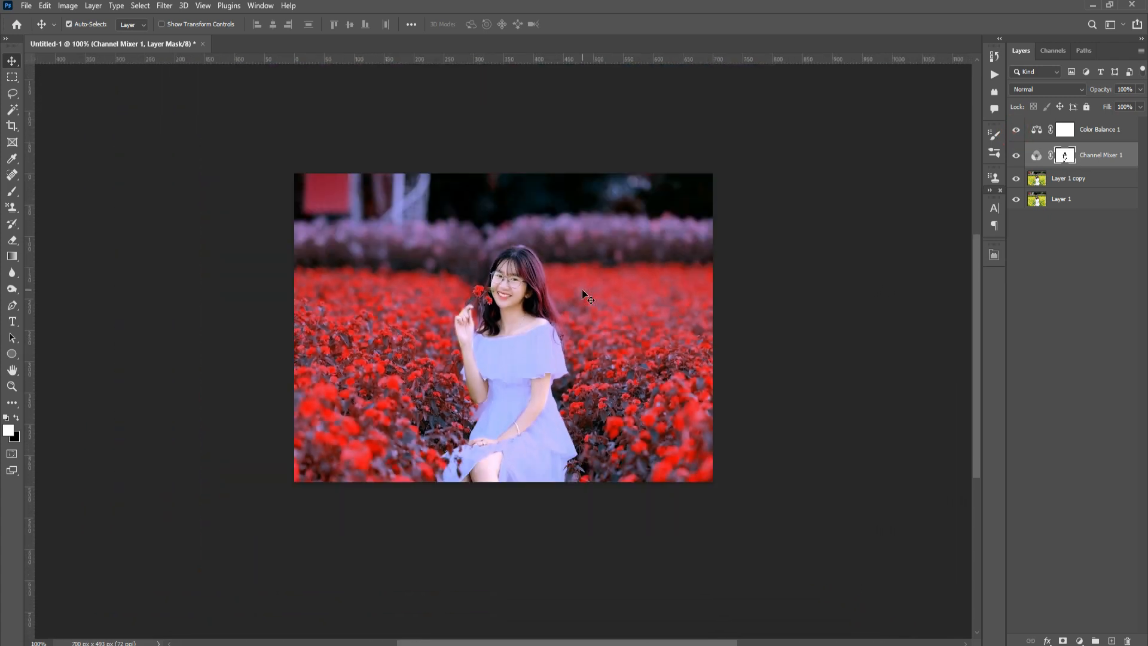
pyautogui.click(1017, 157)
pyautogui.click(1017, 157)
pyautogui.click(1016, 157)
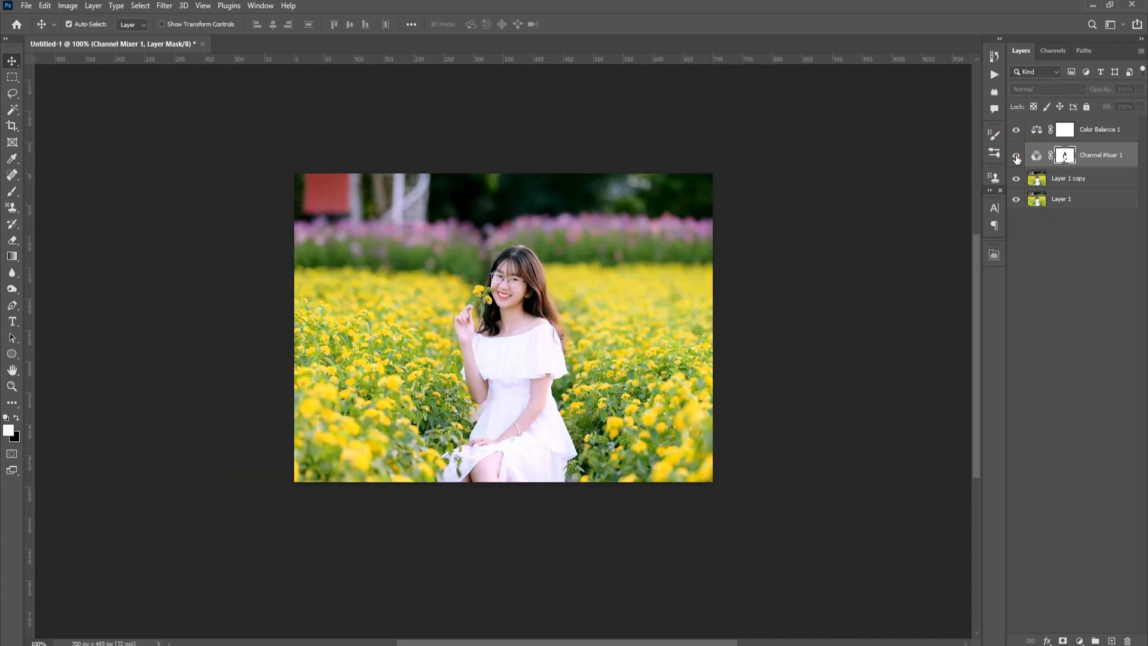
pyautogui.click(1017, 157)
pyautogui.click(1017, 156)
pyautogui.click(1017, 157)
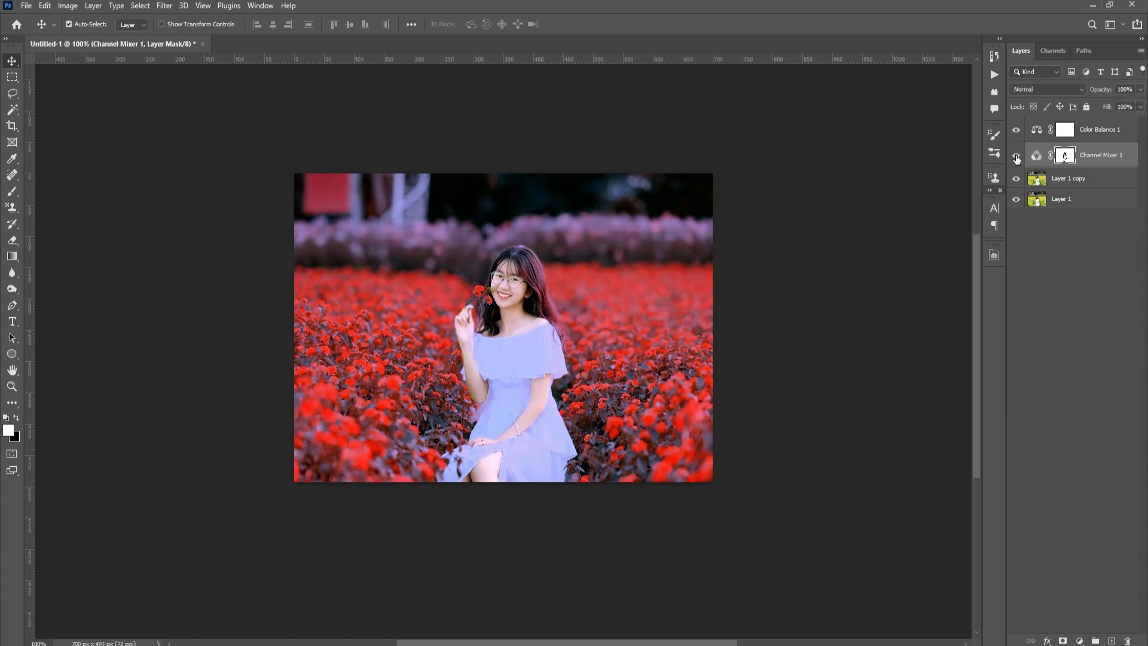
# Step: Toggle the visibility of Layer 1 copy and Layer 1 to check what each contributes to the image
pyautogui.click(1016, 179)
pyautogui.click(1017, 200)
pyautogui.click(1017, 178)
pyautogui.click(1095, 177)
pyautogui.click(1017, 199)
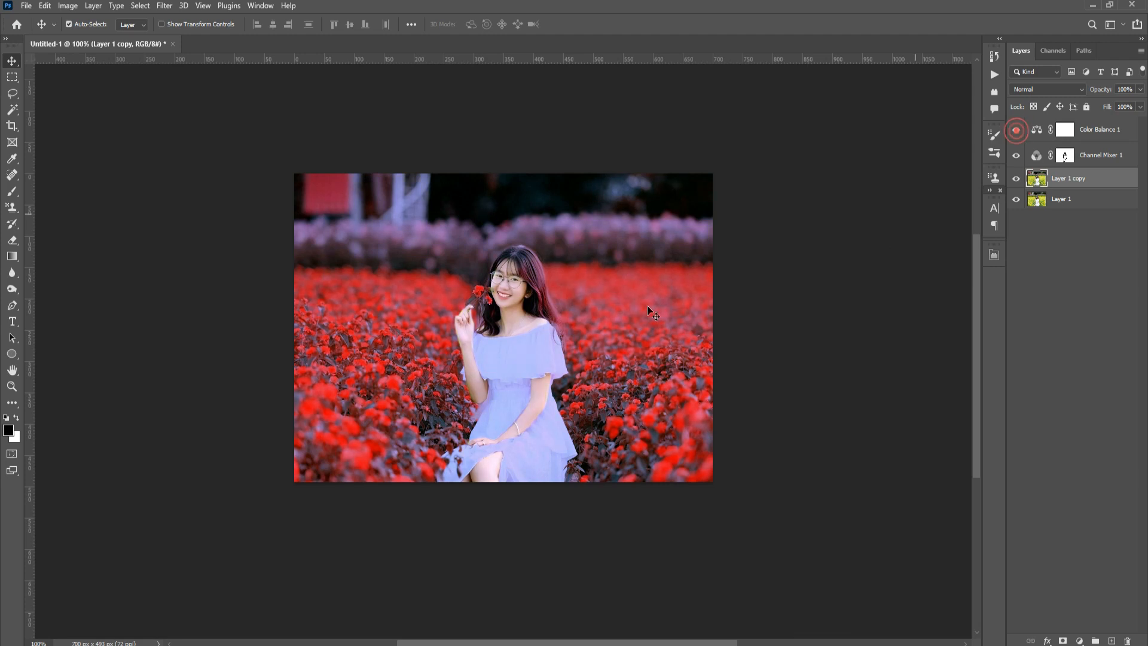
pyautogui.hotkey('ctrl', '+')
pyautogui.hotkey('ctrl', '-')
# Step: Add a Brightness/Contrast adjustment above the Color Balance layer with brightness -4 and contrast 24
pyautogui.click(1097, 128)
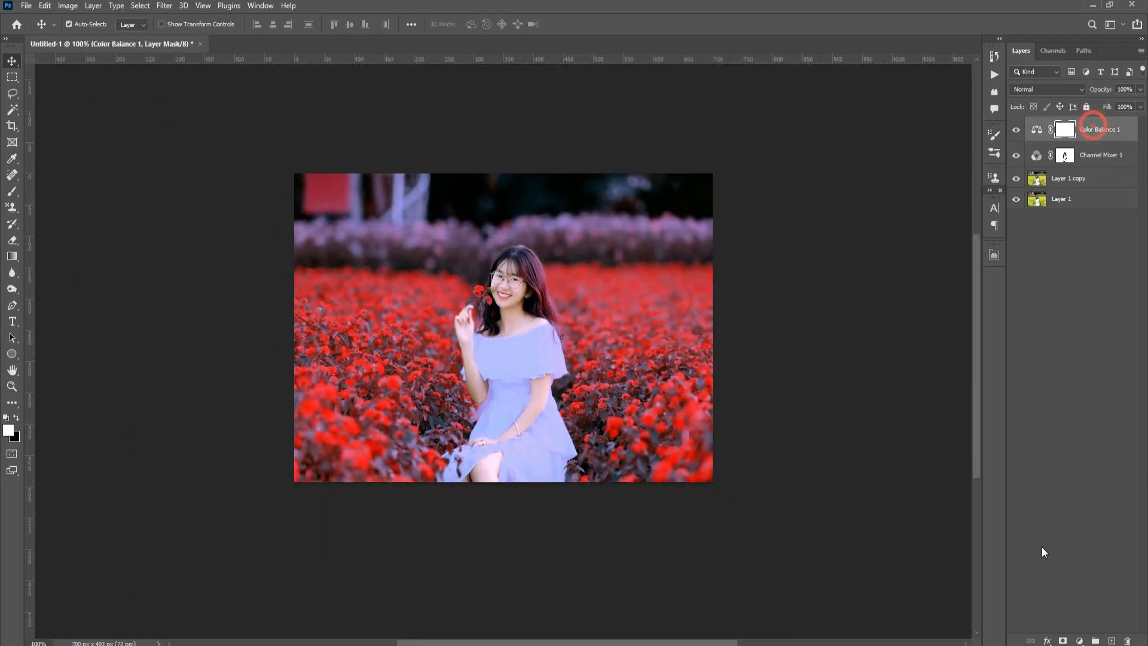
pyautogui.click(1080, 641)
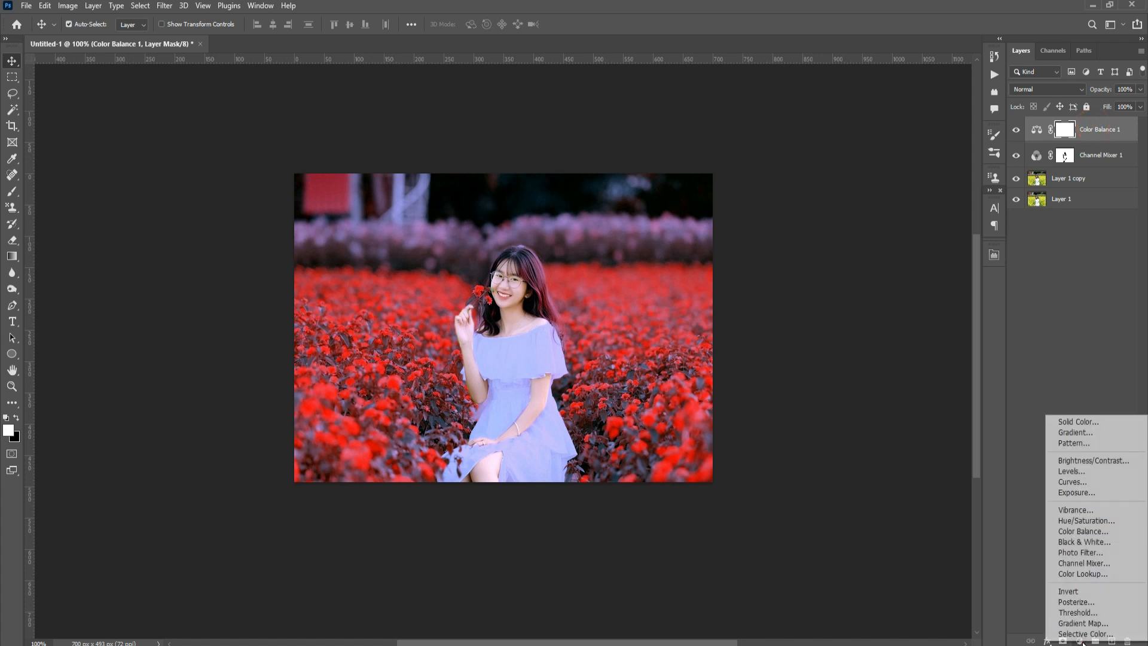
pyautogui.click(1094, 461)
pyautogui.moveTo(871, 149); pyautogui.dragTo(869, 126)
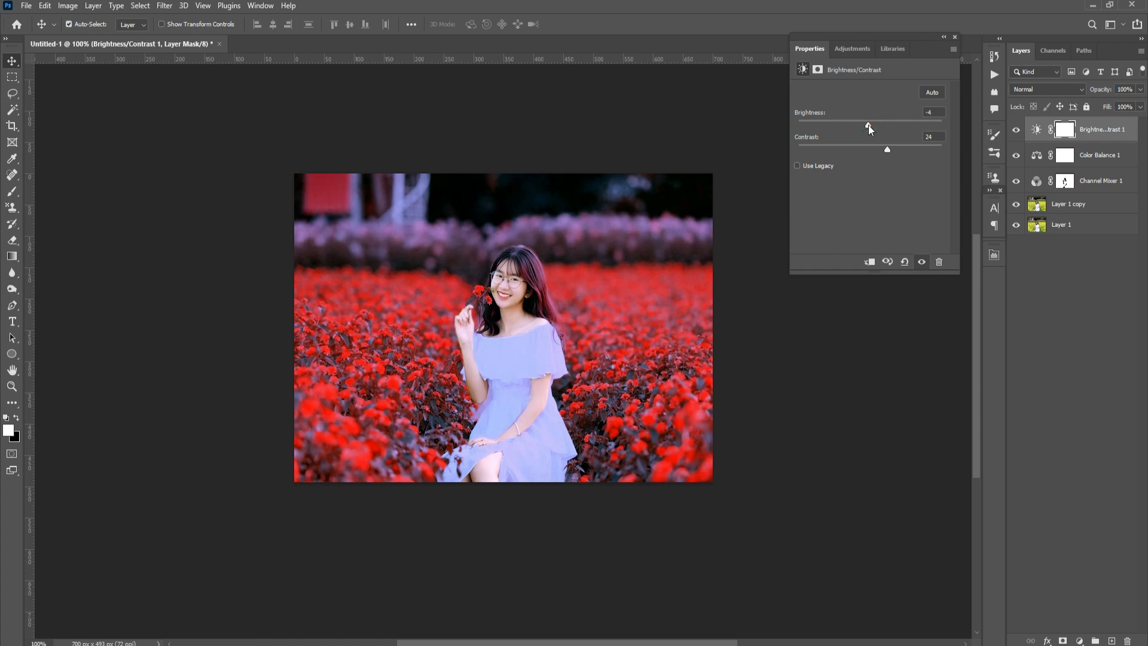
pyautogui.click(955, 37)
pyautogui.click(1016, 130)
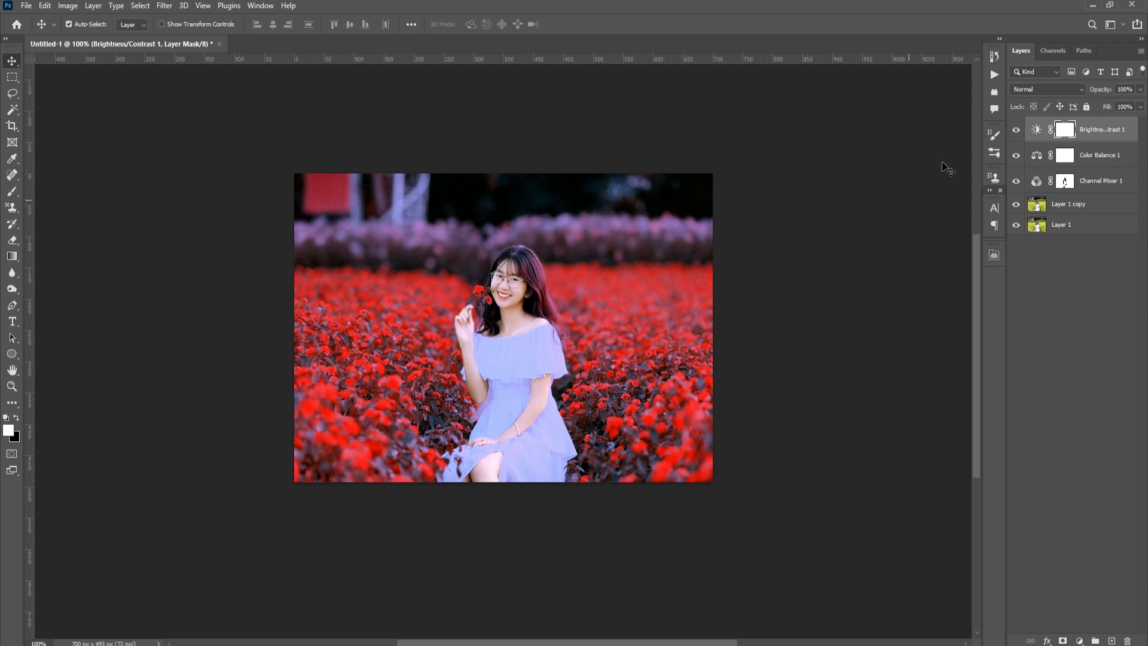
# Step: Group the three adjustment layers with Layer 1 copy and compare the photo with the group hidden and shown
pyautogui.keyDown('shift'); pyautogui.click(1079, 209); pyautogui.keyUp('shift')
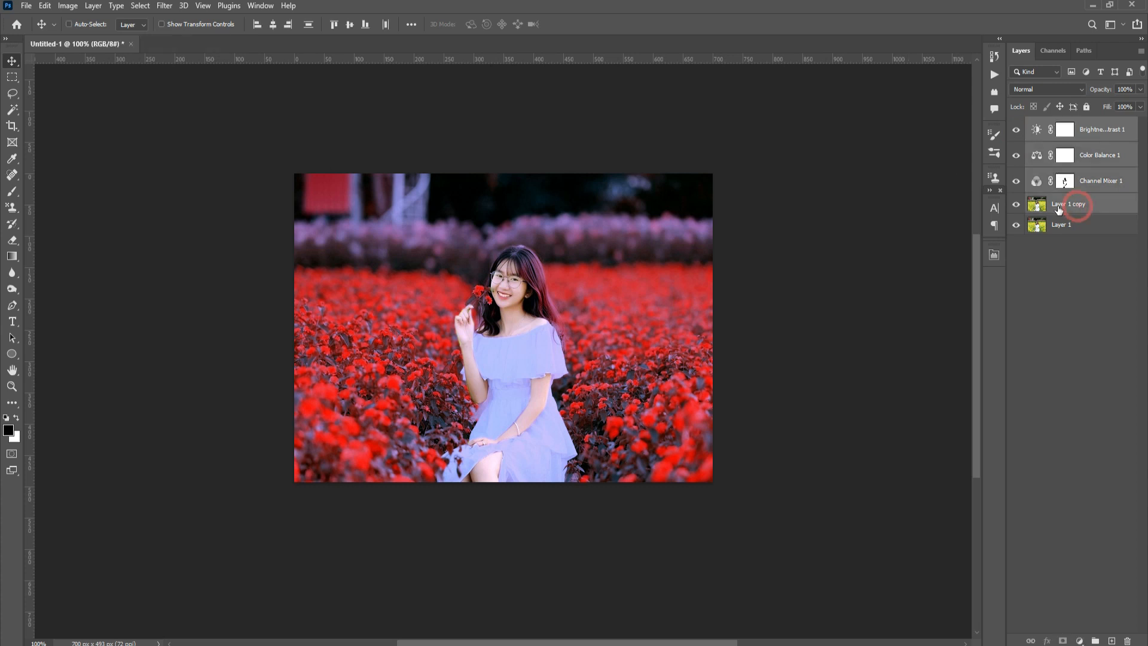
pyautogui.hotkey('ctrl', 'g')
pyautogui.click(1017, 125)
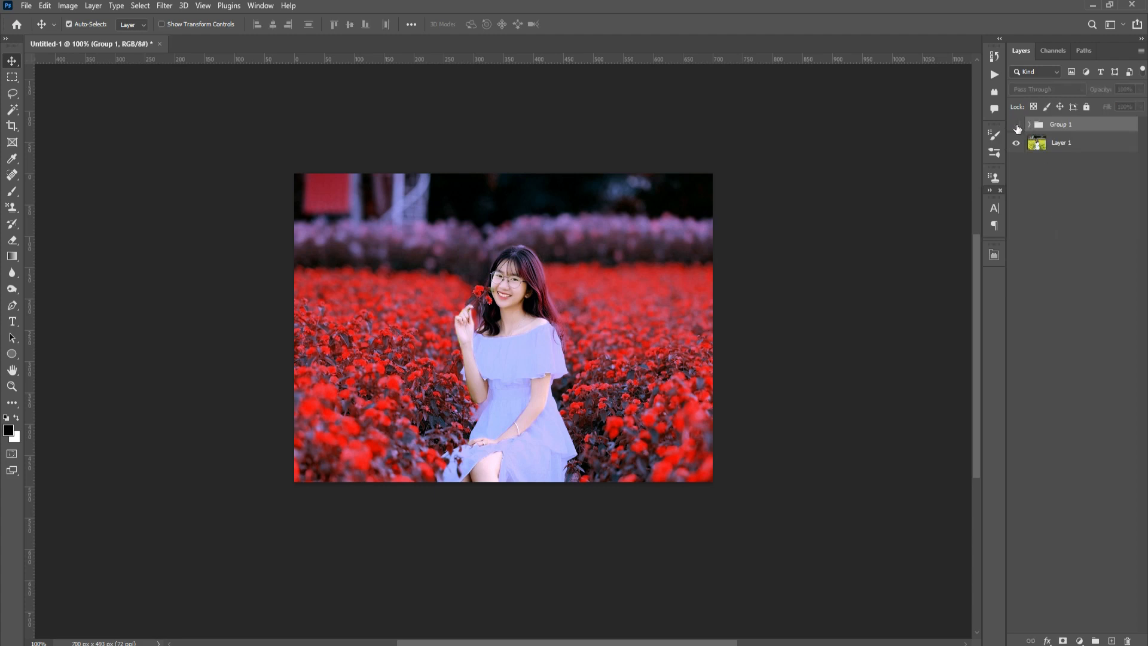
pyautogui.click(1017, 127)
pyautogui.click(1017, 127)
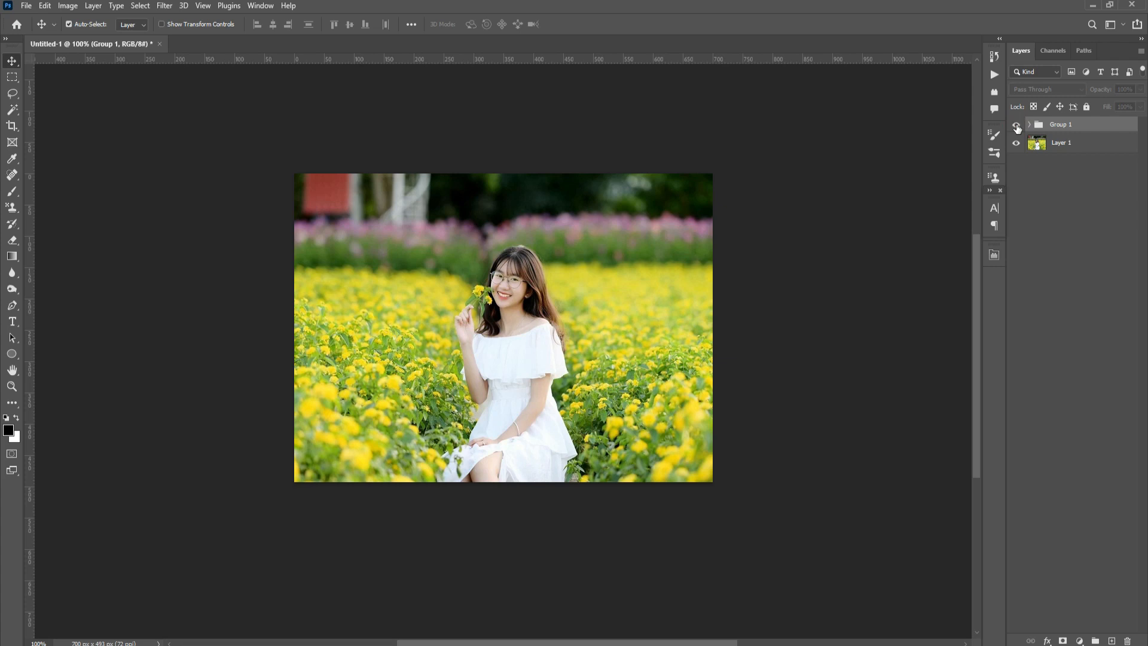
pyautogui.click(1016, 127)
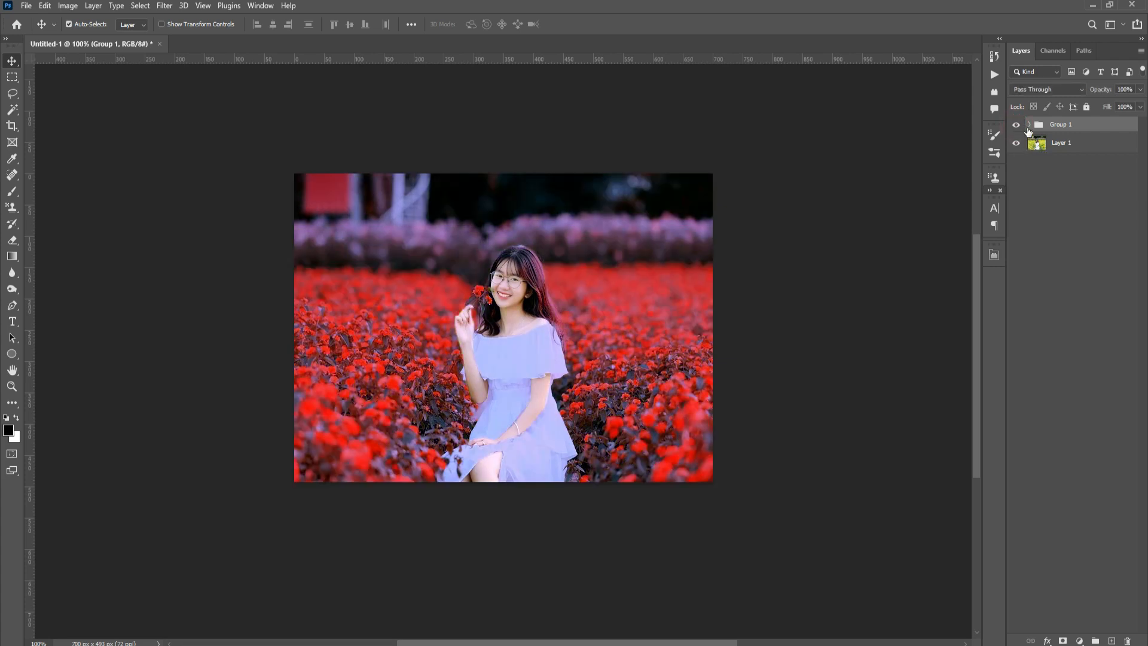
# Step: Paint black on the grouped Channel Mixer mask over the dress's ruffled top and waist with a 40 px brush at 22% opacity
pyautogui.click(1029, 126)
pyautogui.click(1074, 197)
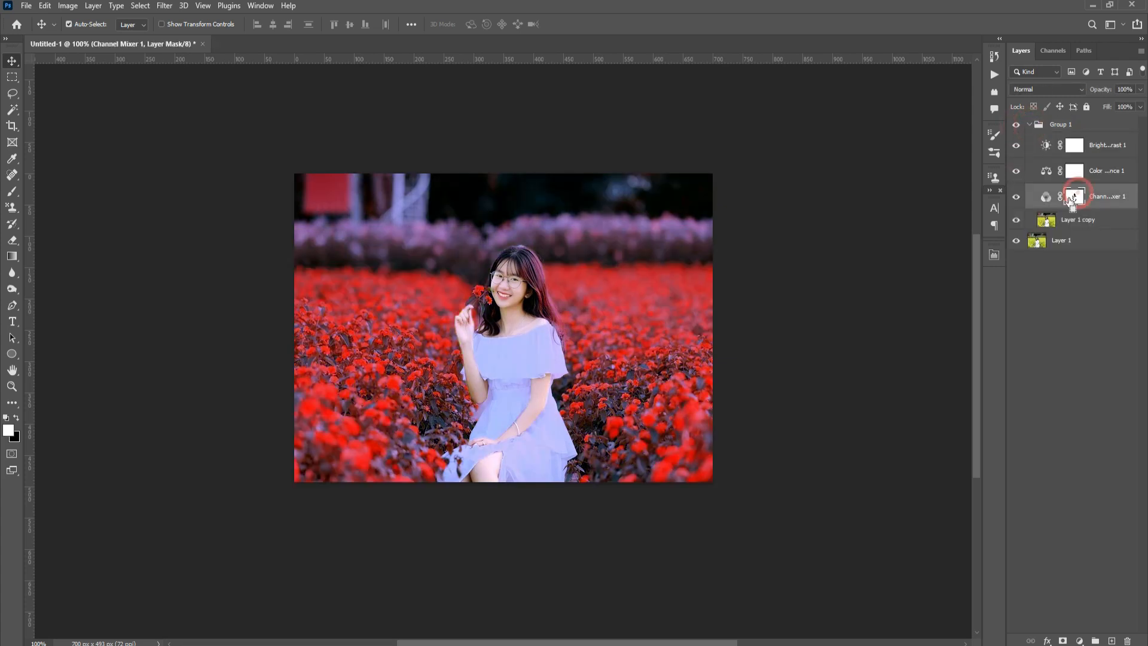
pyautogui.hotkey('ctrl', '+')
pyautogui.press('b')
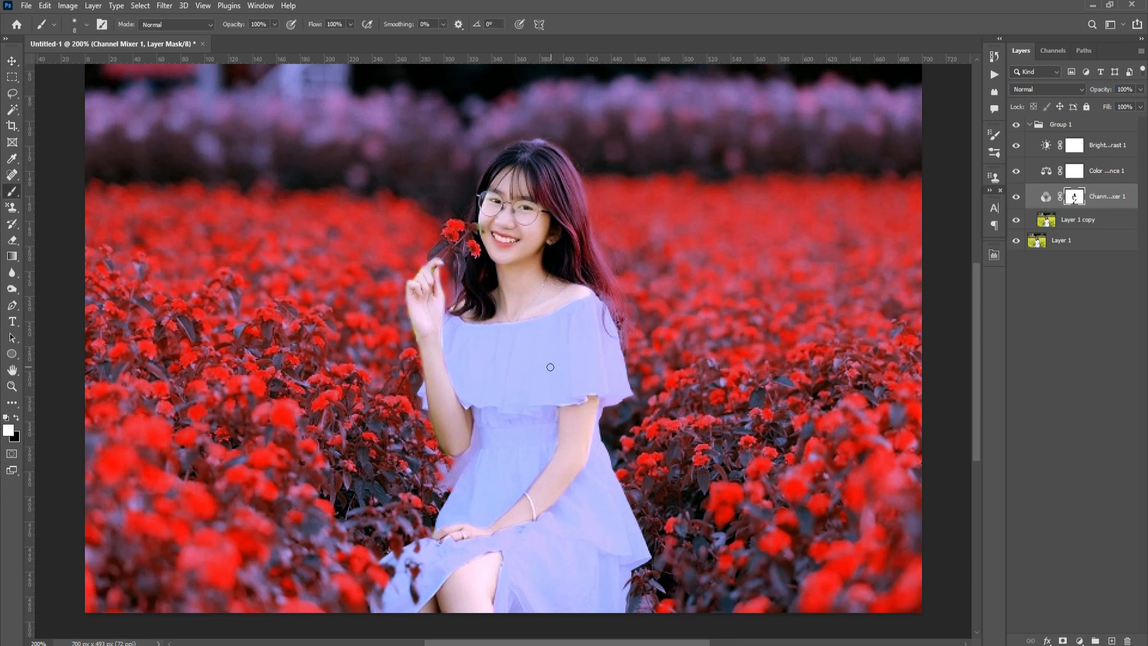
pyautogui.press(']')
pyautogui.press(']')
pyautogui.press(']')
pyautogui.press(']')
pyautogui.press(']')
pyautogui.press('x')
pyautogui.click(573, 340)
pyautogui.moveTo(463, 344)
pyautogui.mouseDown()
pyautogui.moveTo(520, 437)
pyautogui.moveTo(469, 504)
pyautogui.moveTo(512, 436)
pyautogui.moveTo(584, 374)
pyautogui.moveTo(608, 382)
pyautogui.moveTo(584, 323)
pyautogui.moveTo(513, 353)
pyautogui.moveTo(454, 339)
pyautogui.moveTo(503, 439)
pyautogui.moveTo(540, 408)
pyautogui.mouseUp()
pyautogui.moveTo(540, 408); pyautogui.dragTo(513, 485)
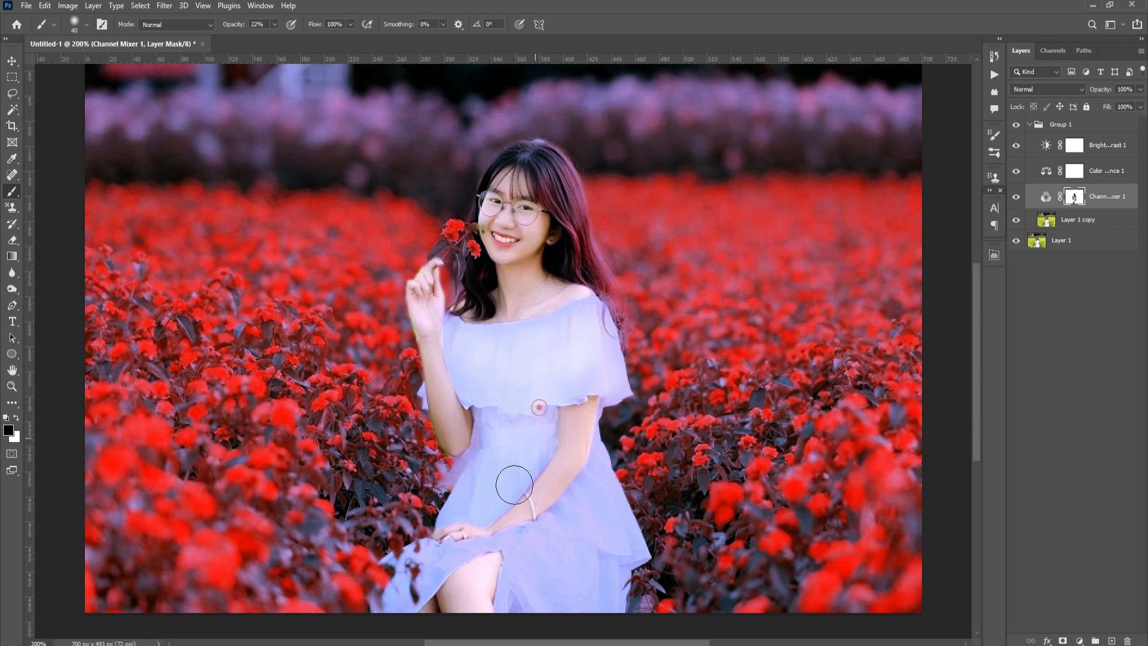
# Step: Paint black at 22% opacity on the Channel Mixer mask over the skirt and remaining bluish parts of the dress
pyautogui.moveTo(538, 437)
pyautogui.mouseDown()
pyautogui.moveTo(547, 365)
pyautogui.moveTo(466, 440)
pyautogui.moveTo(454, 485)
pyautogui.moveTo(441, 489)
pyautogui.mouseUp()
pyautogui.moveTo(537, 477)
pyautogui.mouseDown()
pyautogui.moveTo(533, 532)
pyautogui.moveTo(566, 463)
pyautogui.moveTo(605, 467)
pyautogui.moveTo(616, 491)
pyautogui.moveTo(612, 441)
pyautogui.moveTo(597, 427)
pyautogui.moveTo(563, 468)
pyautogui.moveTo(511, 339)
pyautogui.moveTo(557, 338)
pyautogui.moveTo(583, 299)
pyautogui.moveTo(613, 313)
pyautogui.moveTo(586, 317)
pyautogui.moveTo(605, 276)
pyautogui.moveTo(598, 250)
pyautogui.moveTo(491, 281)
pyautogui.mouseUp()
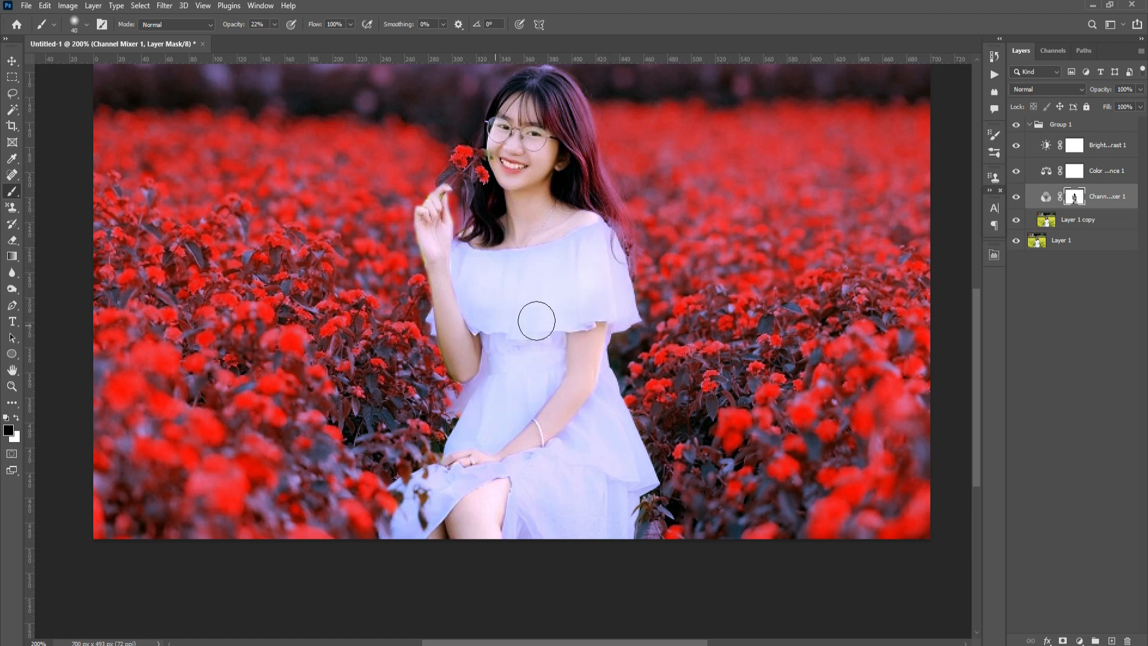
pyautogui.hotkey('ctrl', '-')
pyautogui.hotkey('ctrl', '-')
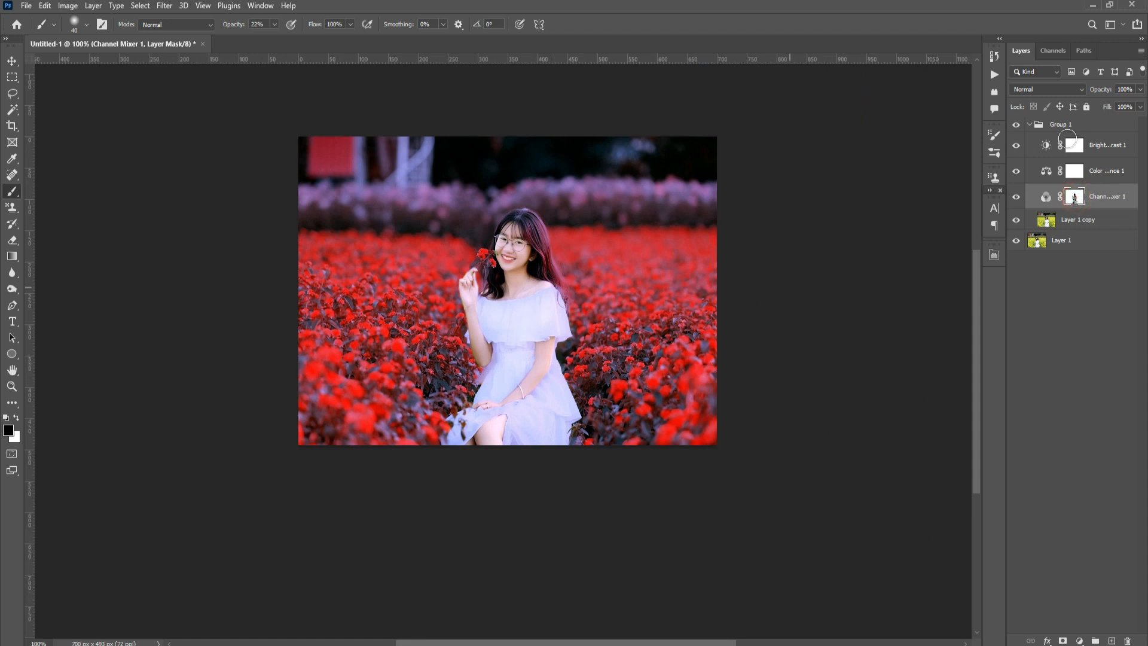
# Step: Compare the original and recoloured photo by repeatedly hiding and showing the adjustment group
pyautogui.click(1017, 125)
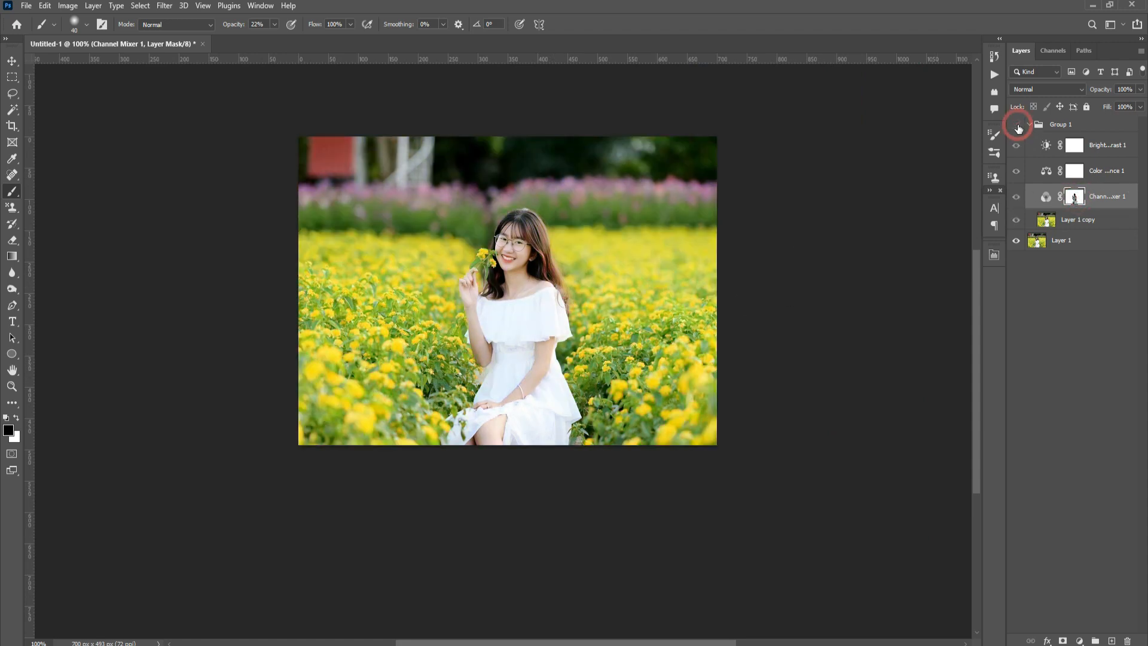
pyautogui.click(1017, 125)
pyautogui.click(1016, 125)
pyautogui.click(1016, 125)
pyautogui.click(1019, 128)
pyautogui.click(1019, 127)
pyautogui.click(1019, 127)
pyautogui.click(1019, 127)
pyautogui.click(1019, 127)
pyautogui.click(1018, 128)
pyautogui.click(1018, 127)
pyautogui.click(1018, 128)
pyautogui.click(1018, 128)
pyautogui.click(1019, 127)
pyautogui.click(1018, 127)
pyautogui.click(1018, 127)
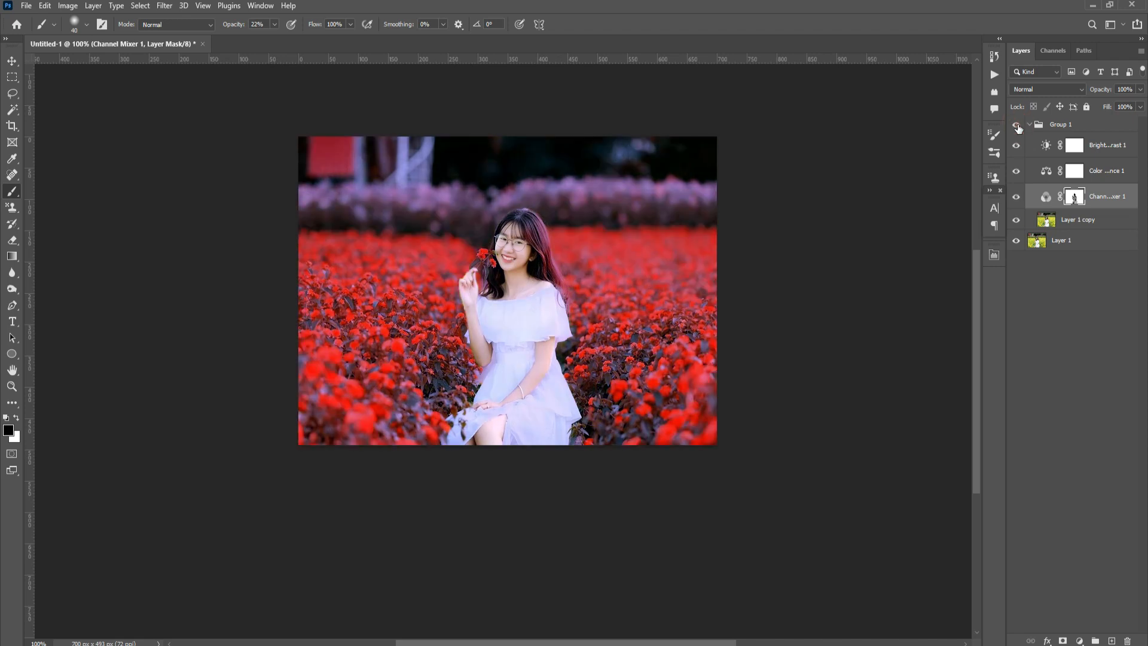